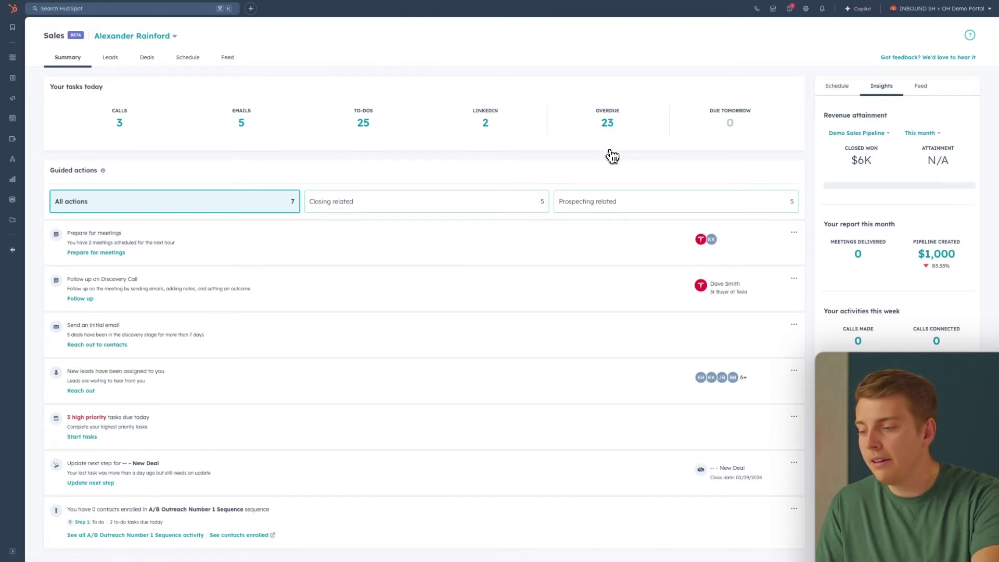
# - Narrow the guided actions on the sales summary to the Prospecting related ones
pyautogui.scroll(-1, 600, 203)
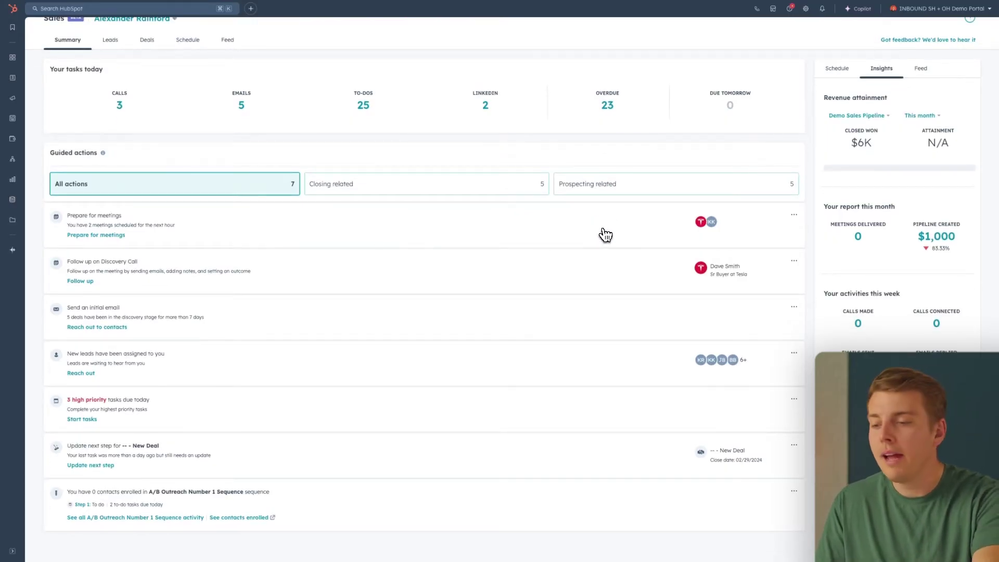
pyautogui.click(645, 188)
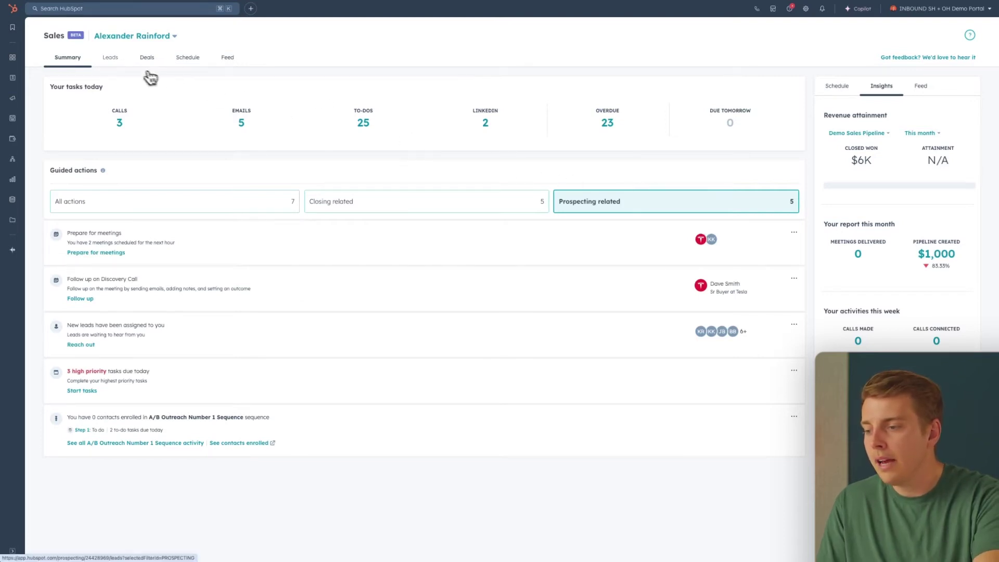
# - Open the first lead in Open leads and send an email with subject "Demo Email" and body "Jump on a call about our service"
pyautogui.click(109, 62)
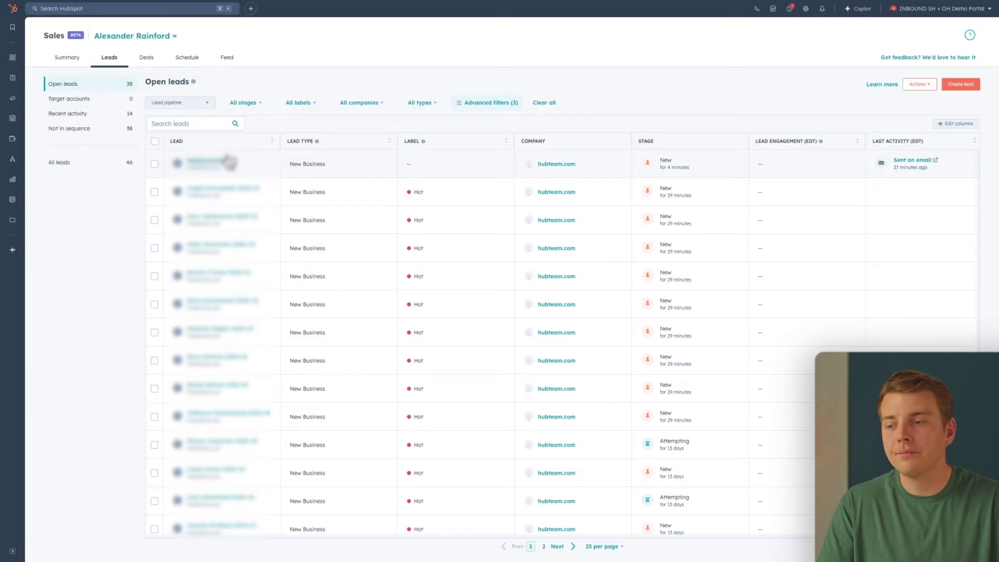
pyautogui.click(212, 162)
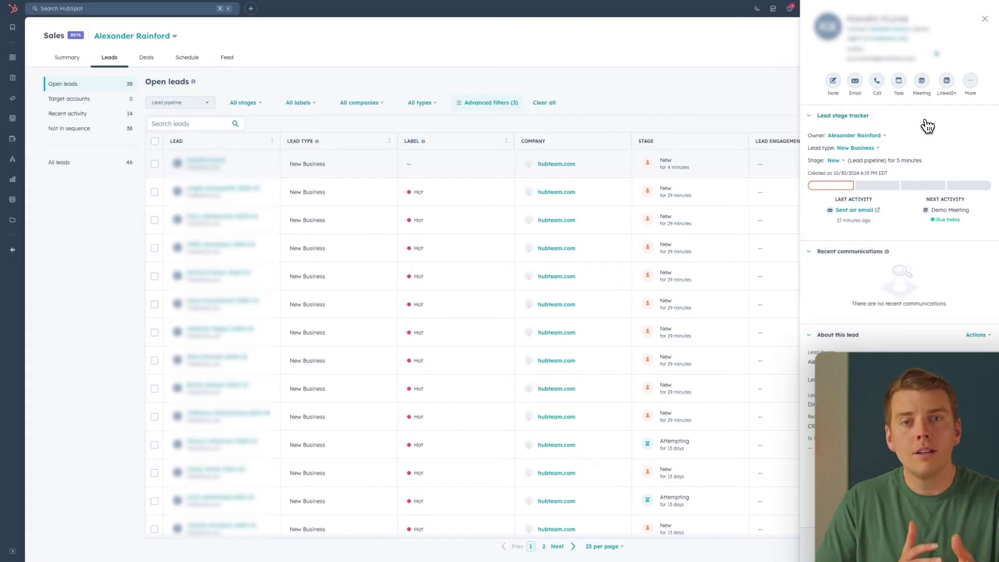
pyautogui.click(855, 81)
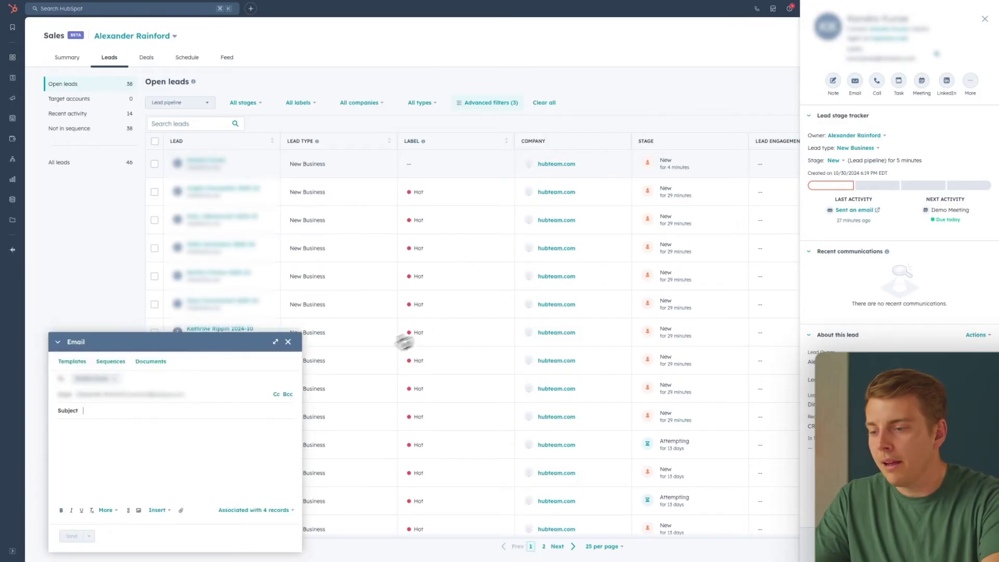
pyautogui.write('Demo Email')
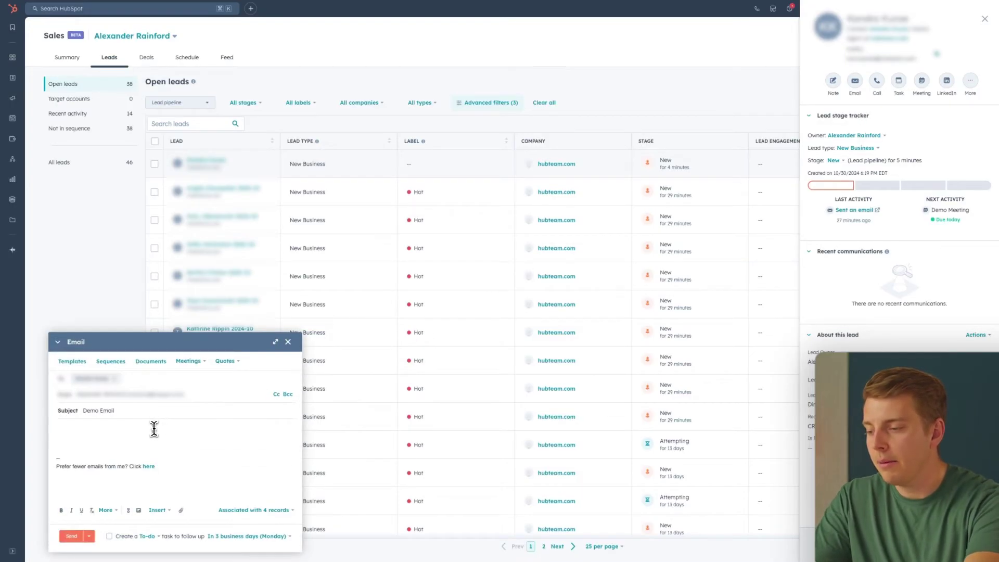
pyautogui.write('Jump on a call about our service')
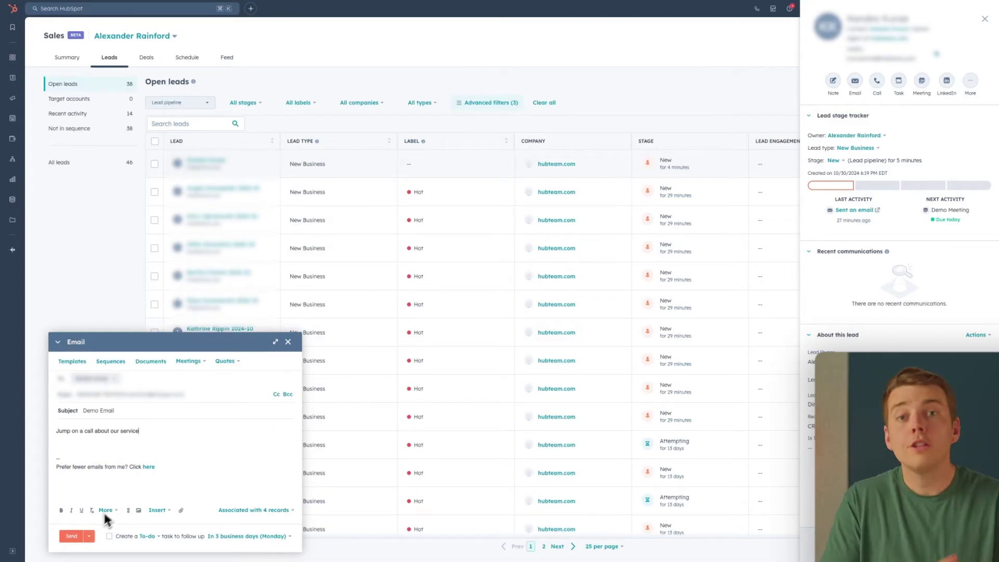
pyautogui.click(72, 536)
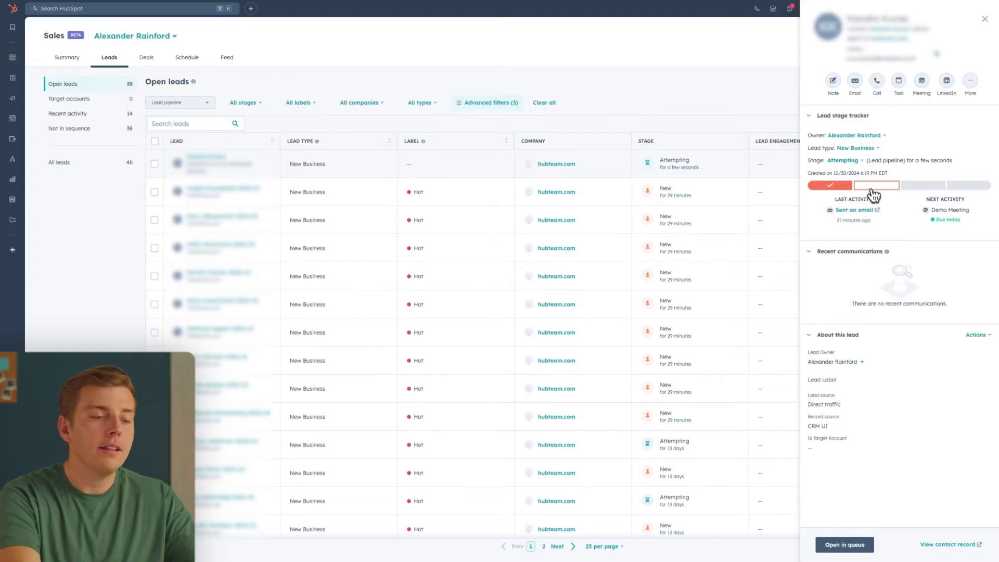
# - Set the open lead's stage to Connected
pyautogui.click(859, 162)
pyautogui.click(851, 235)
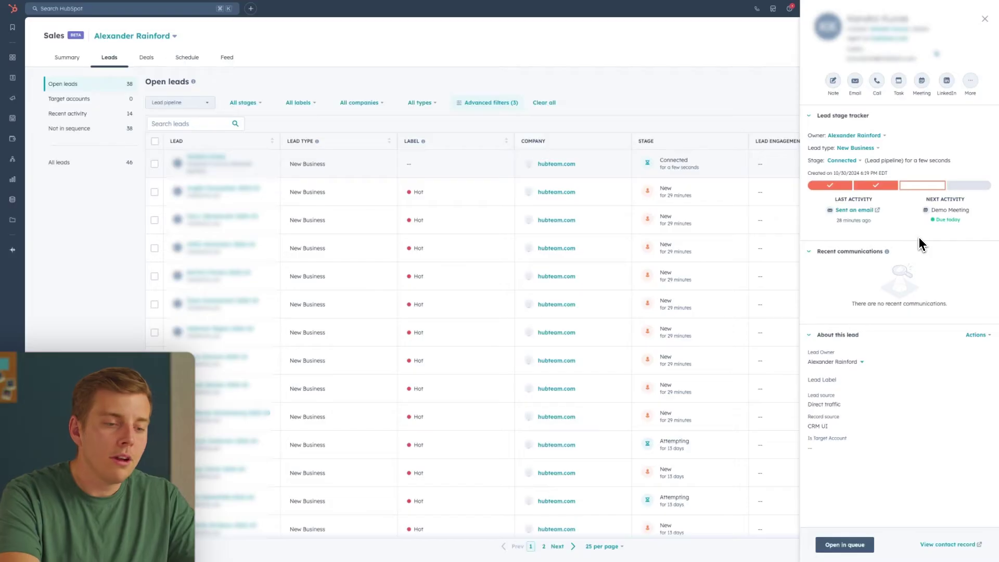
# - Set the lead's stage to Qualified and create its prefilled deal in the Sales Dashboard Pipeline with deal stage Qualified to Buy
pyautogui.click(854, 162)
pyautogui.click(849, 263)
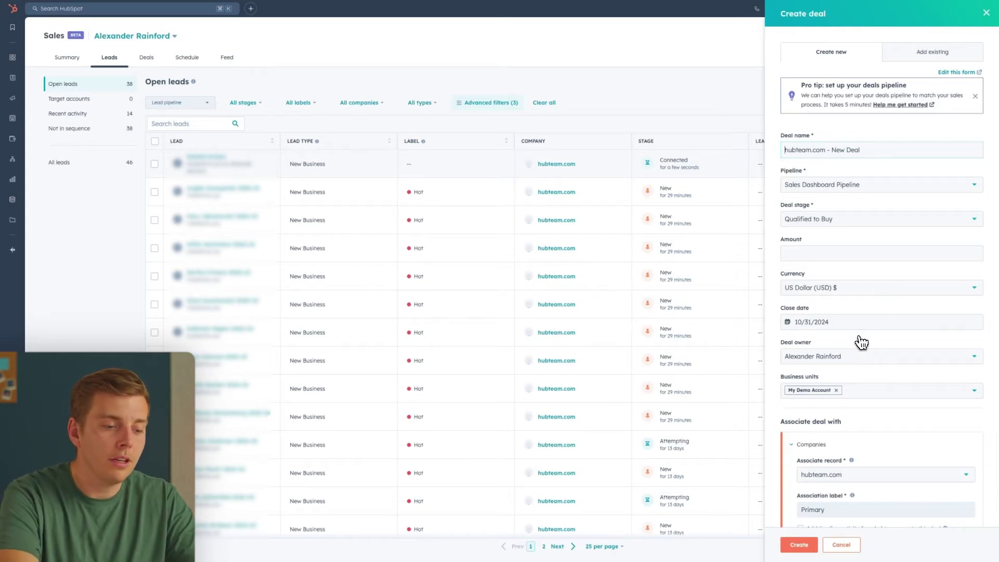
pyautogui.scroll(-4, 861, 342)
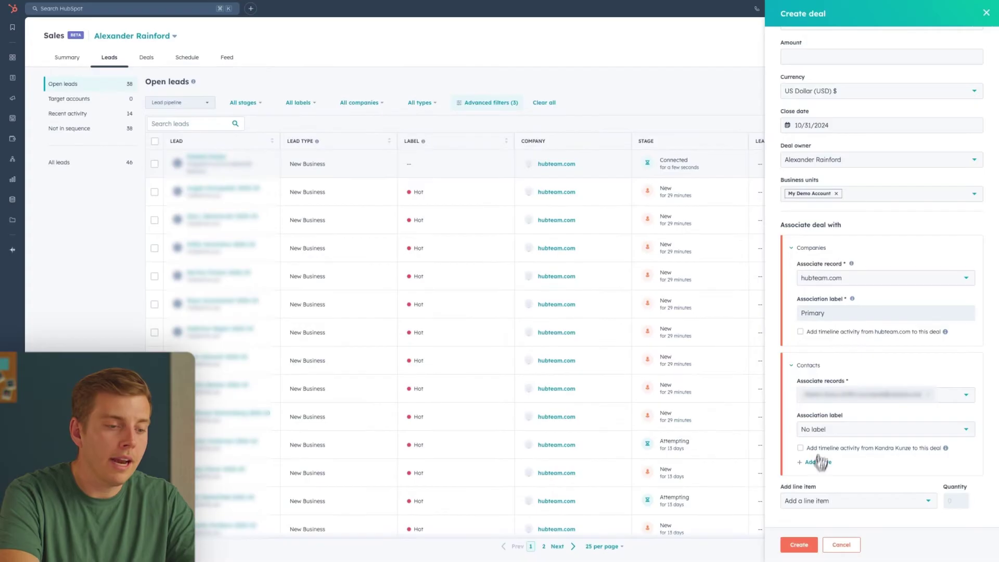
pyautogui.click(802, 545)
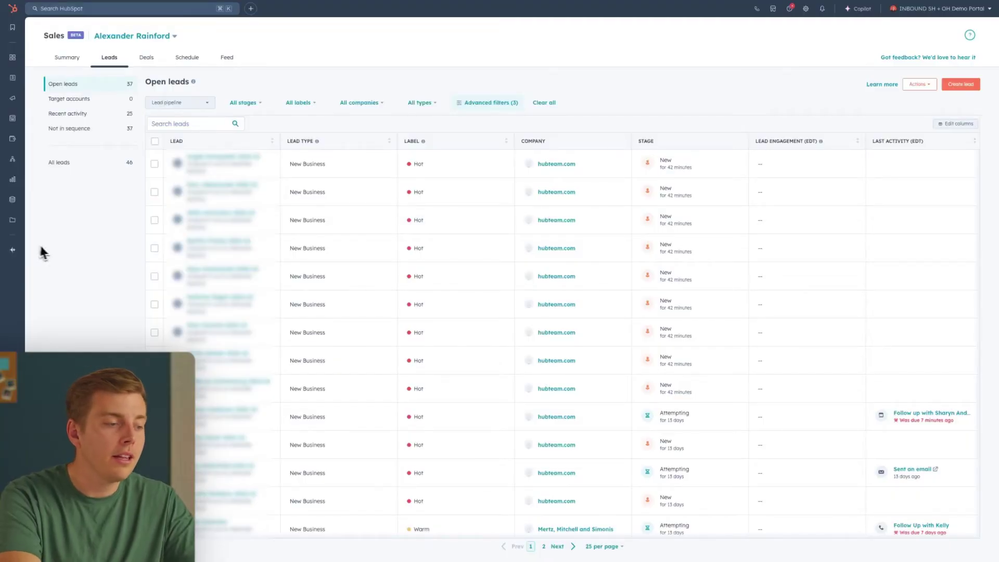
# - Open the meeting preparation page for Wednesday's 7:00 PM Discovery Call from the schedule
pyautogui.click(186, 60)
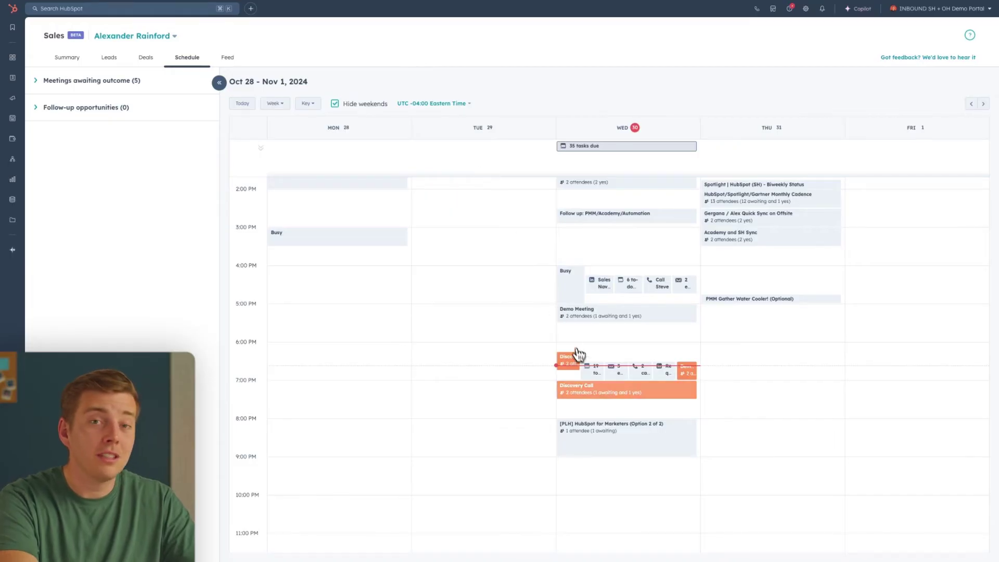
pyautogui.click(593, 383)
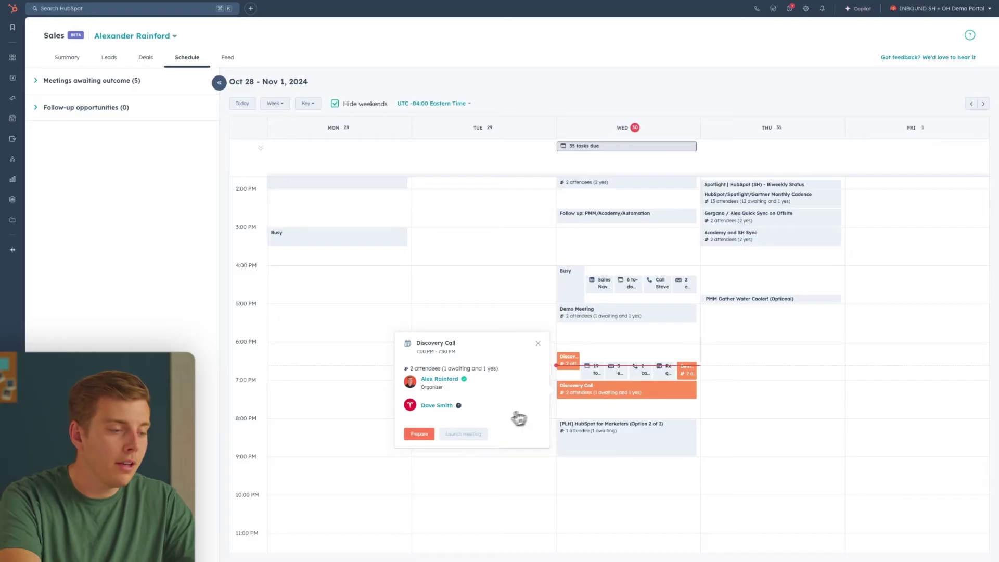
pyautogui.click(429, 434)
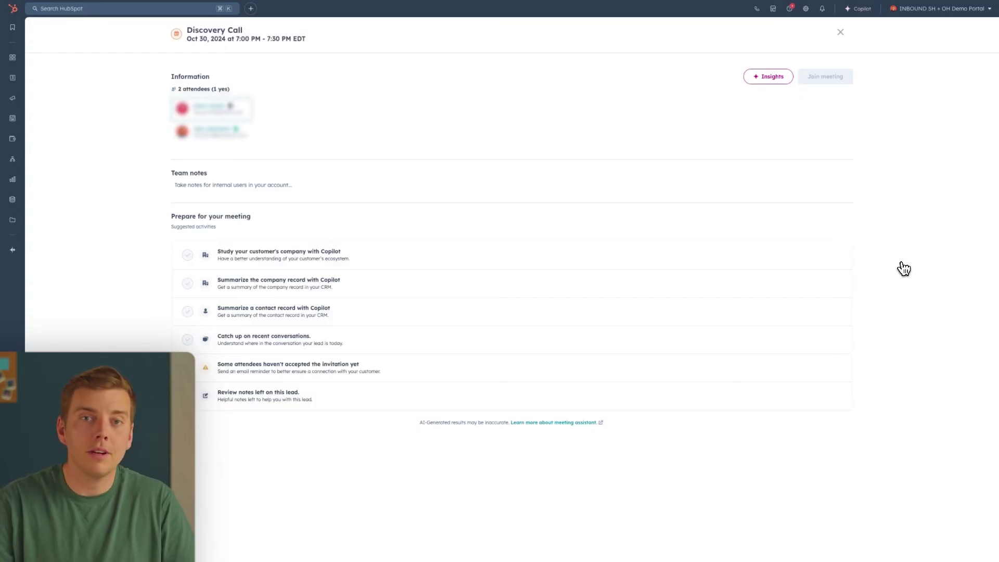
# - Have Copilot research the Discovery Call customer's company, review the tech stack answer, and summarize the contact record
pyautogui.moveTo(829, 261)
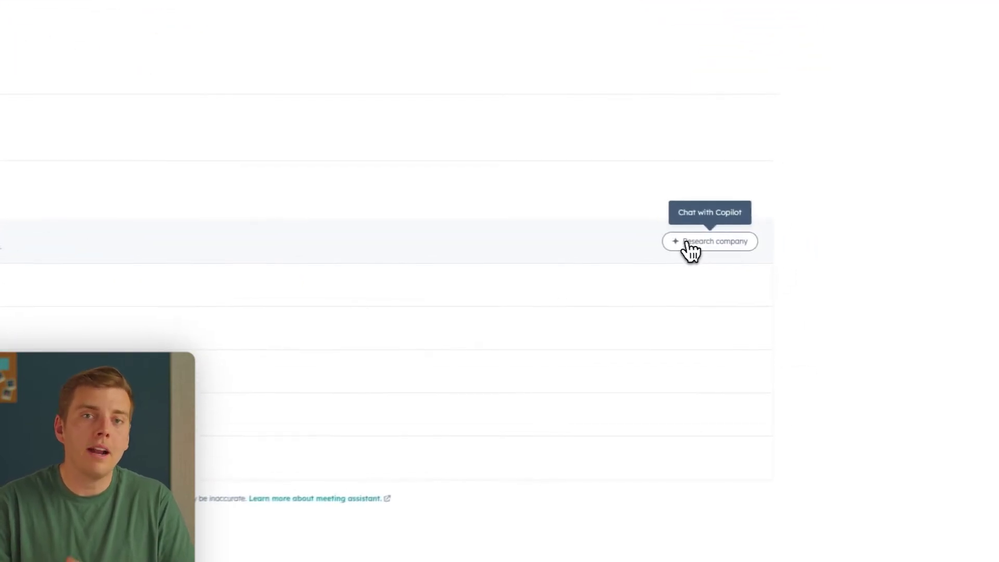
pyautogui.click(681, 249)
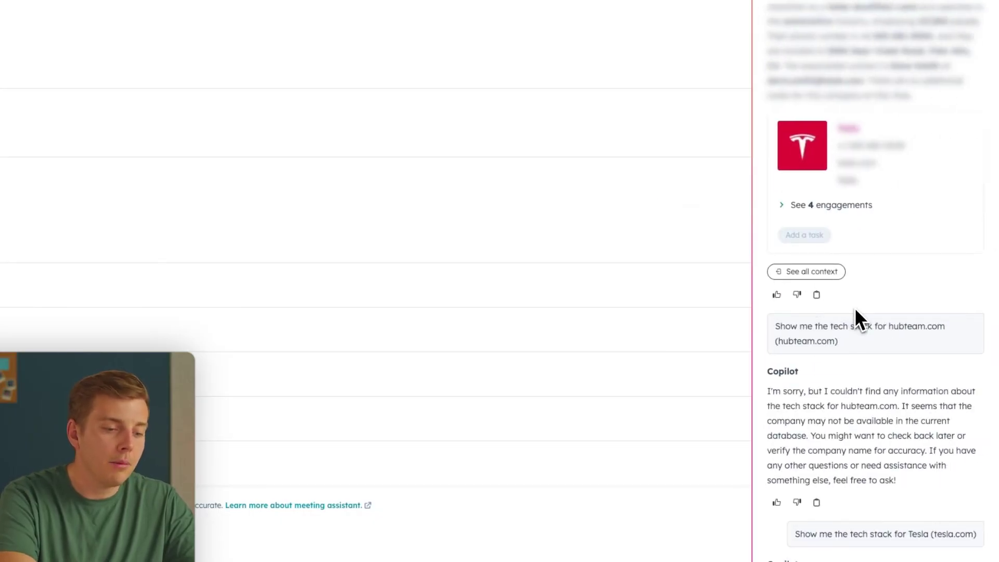
pyautogui.scroll(-9, 859, 310)
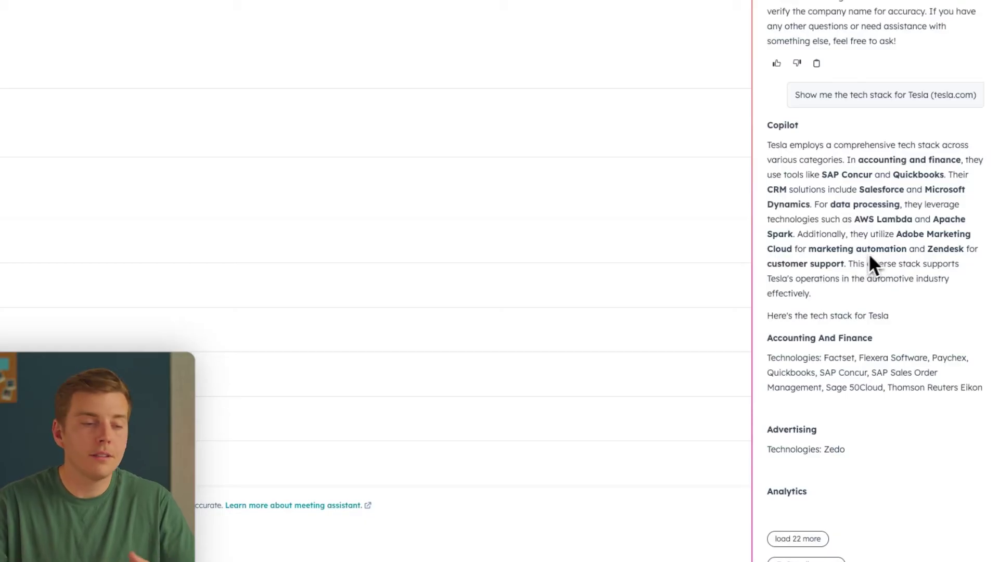
pyautogui.scroll(2, 864, 255)
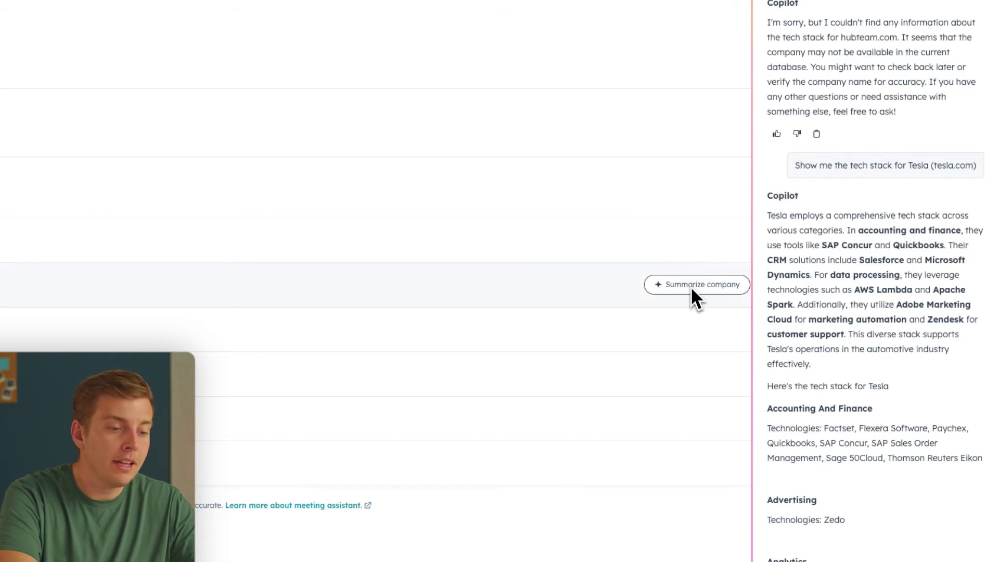
pyautogui.click(694, 330)
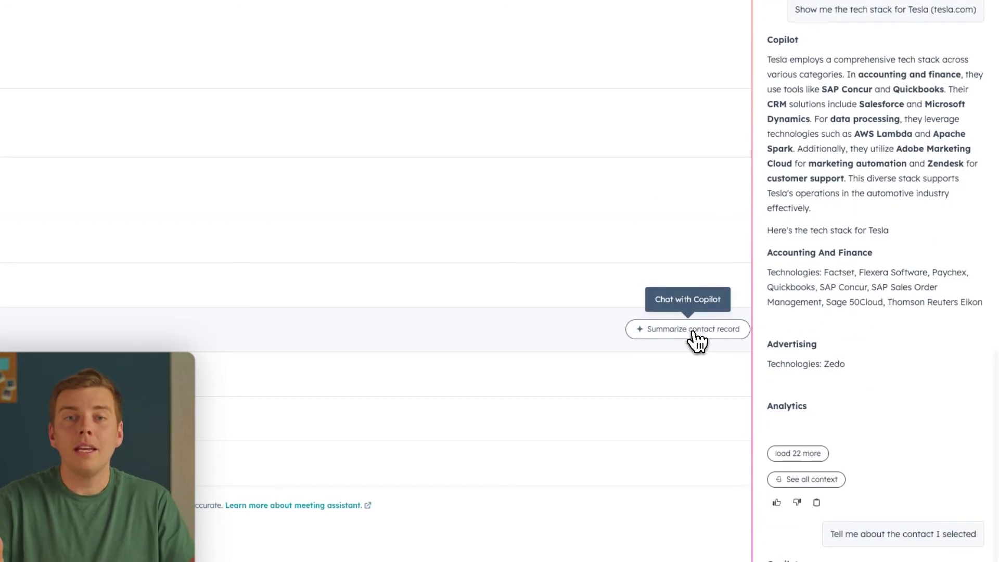
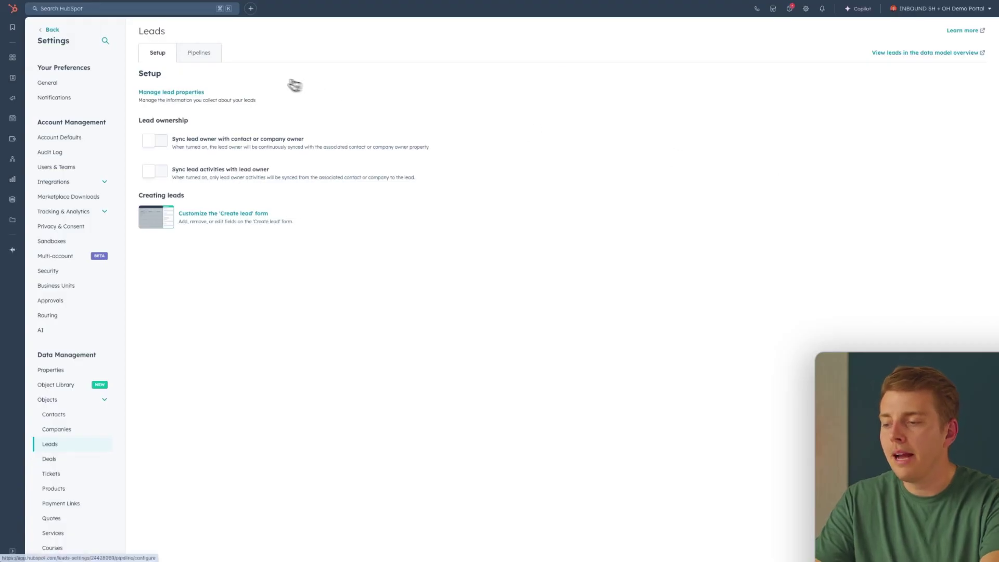
# - Add a "New Stage Qualification Call" stage under Not started in the lead pipeline
pyautogui.click(199, 52)
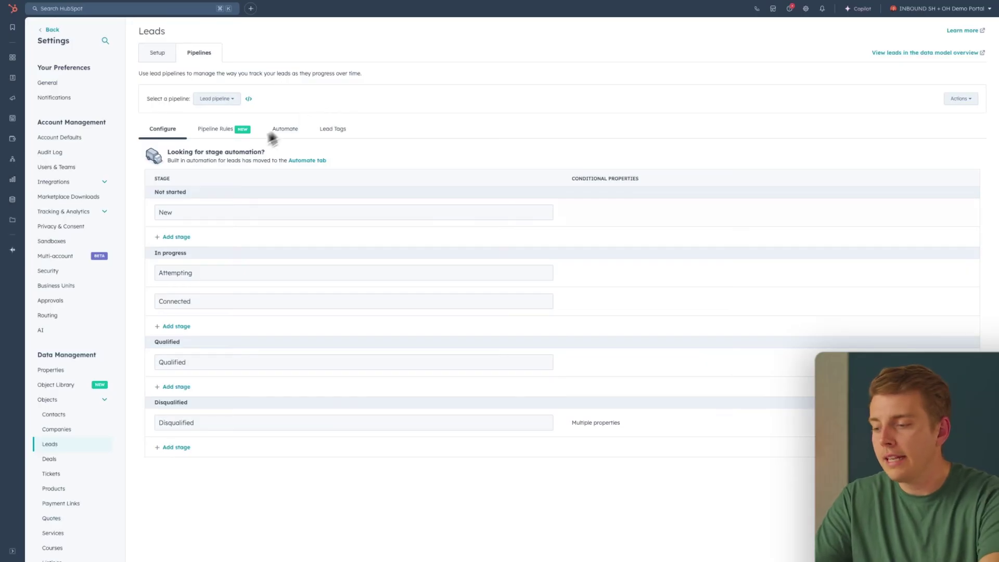
pyautogui.click(180, 237)
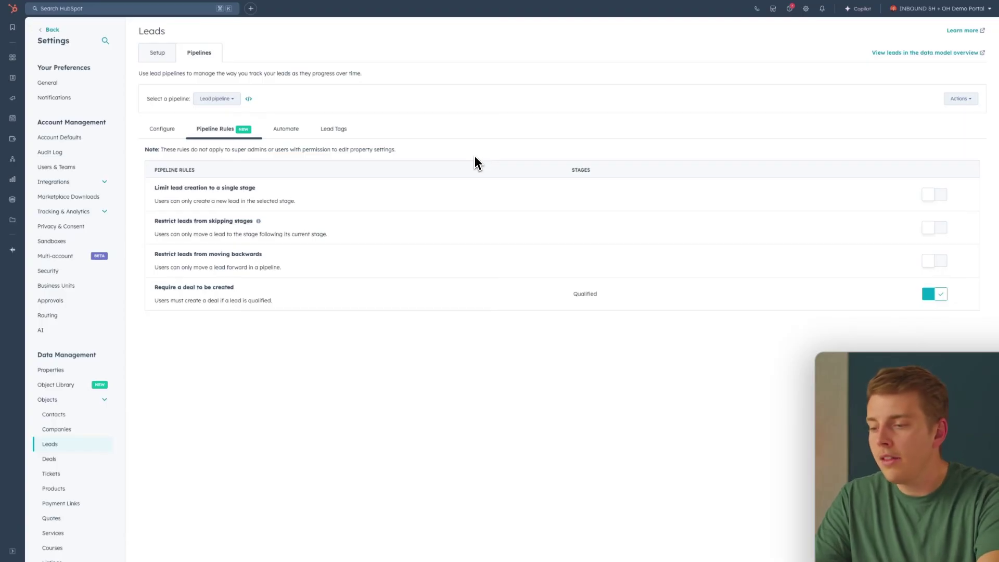
# - Review the lead pipeline's templated lead creation automations and the workflow options for each stage
pyautogui.click(285, 129)
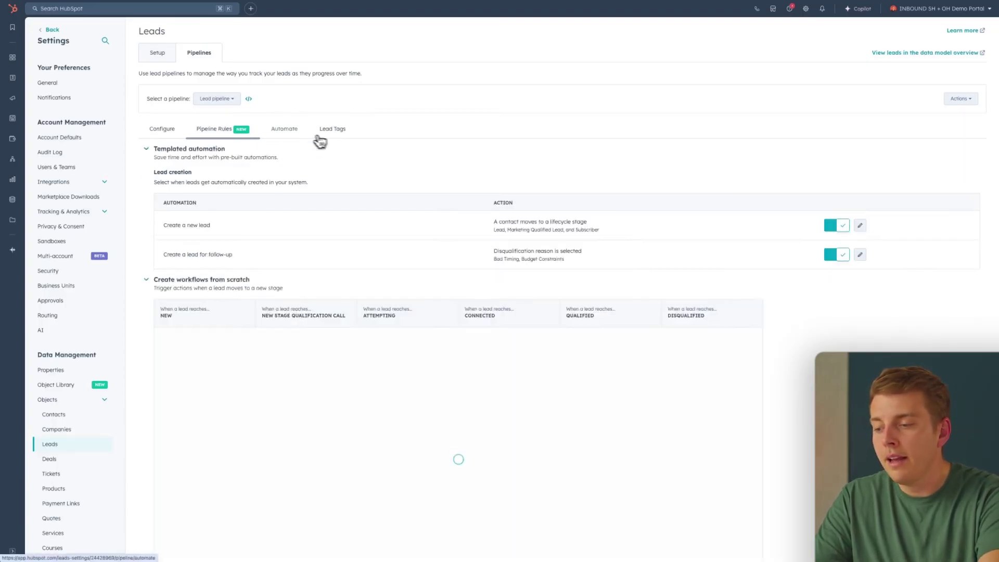
pyautogui.scroll(-1, 395, 244)
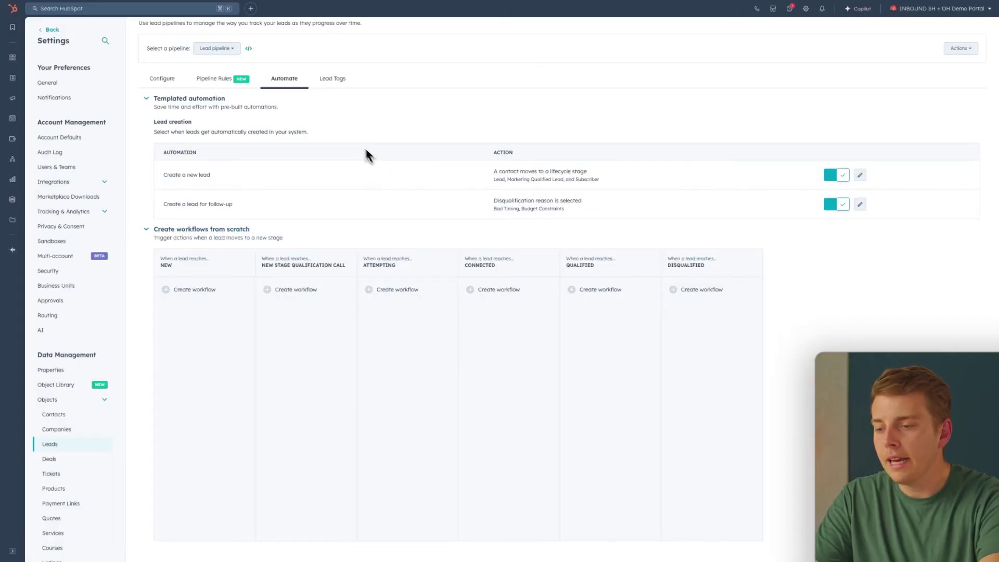
# - Set up a new lead tag named High Value, coloured Red and applied to all pipelines, and continue to its filters
pyautogui.click(332, 78)
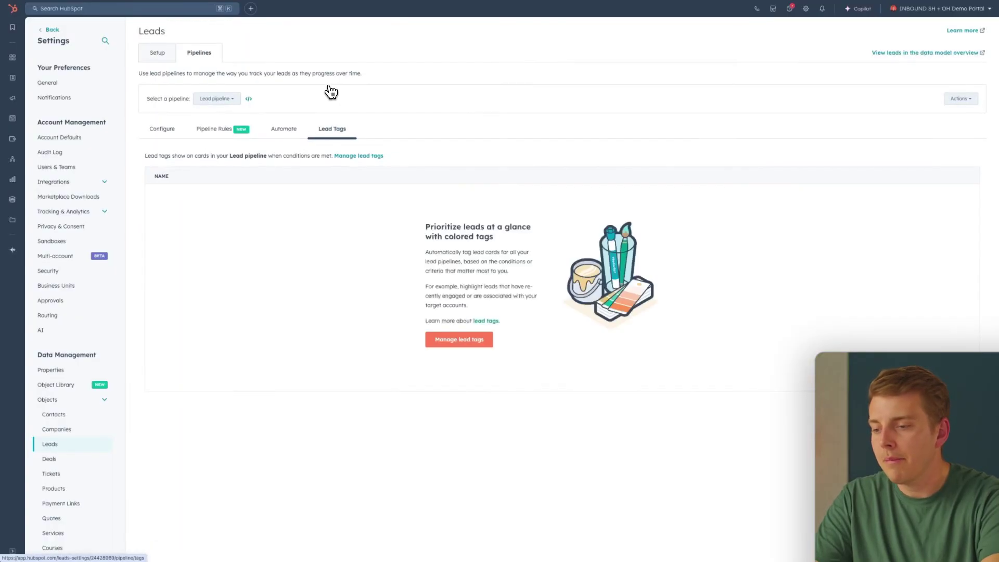
pyautogui.click(456, 336)
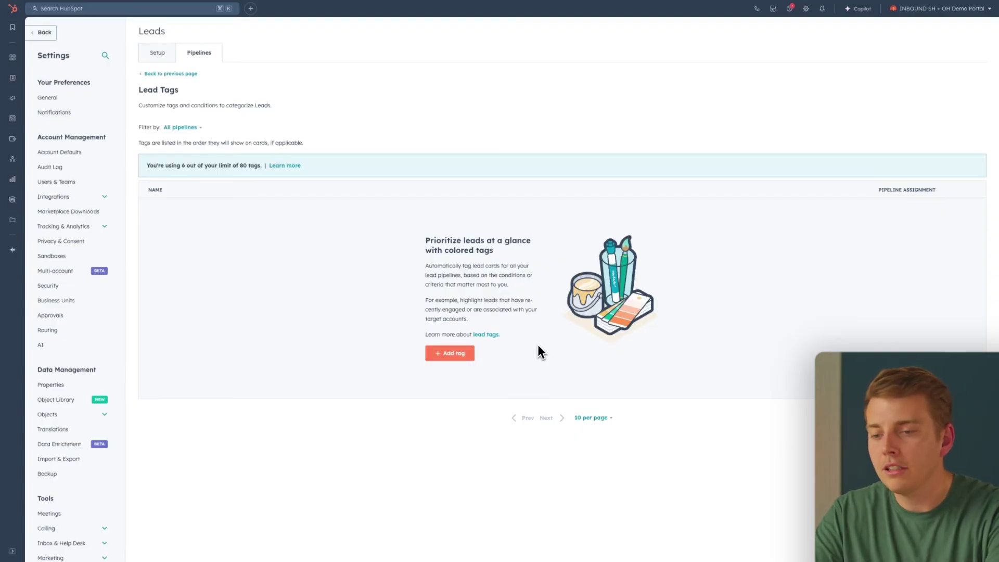
pyautogui.click(468, 354)
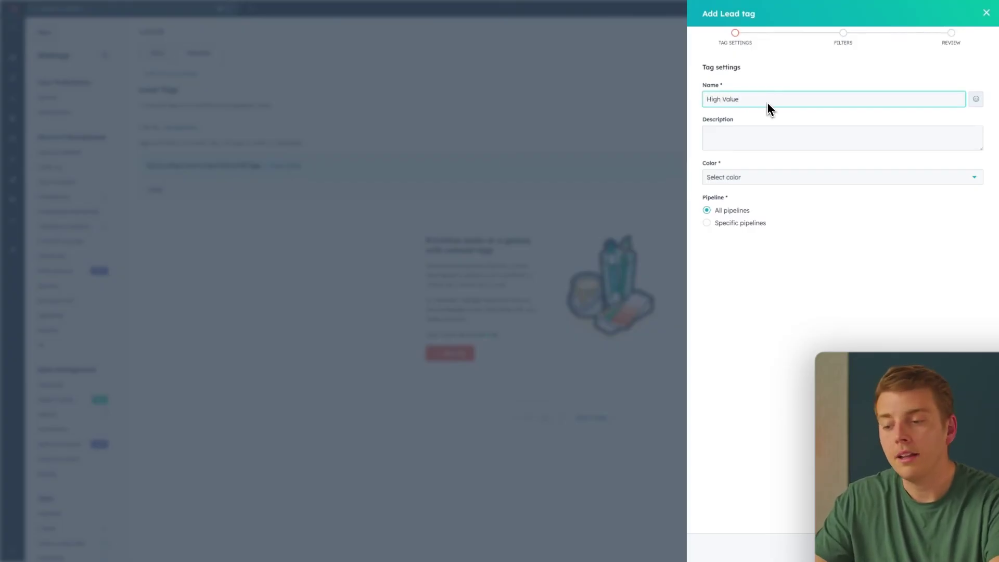
pyautogui.click(783, 177)
pyautogui.click(769, 200)
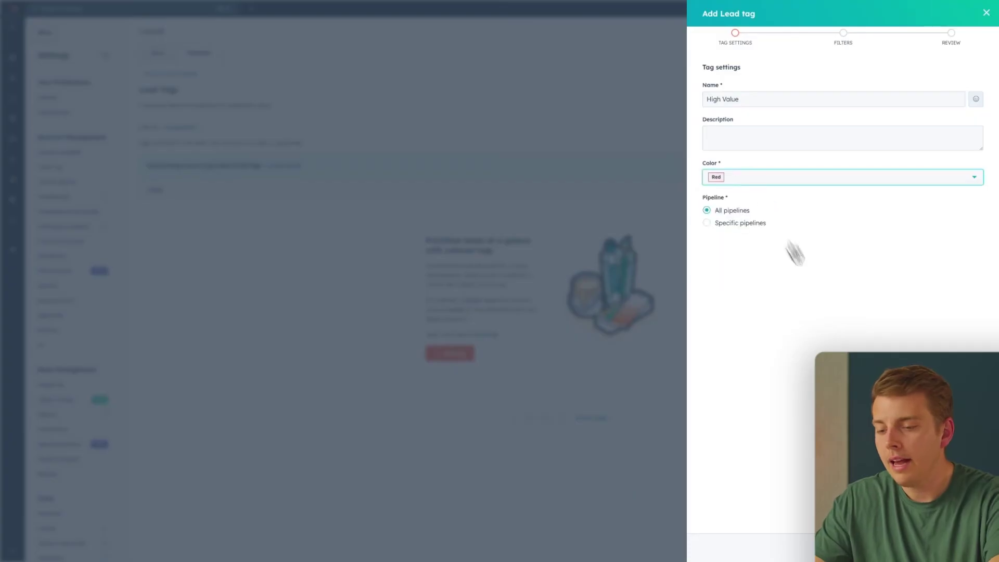
pyautogui.click(957, 548)
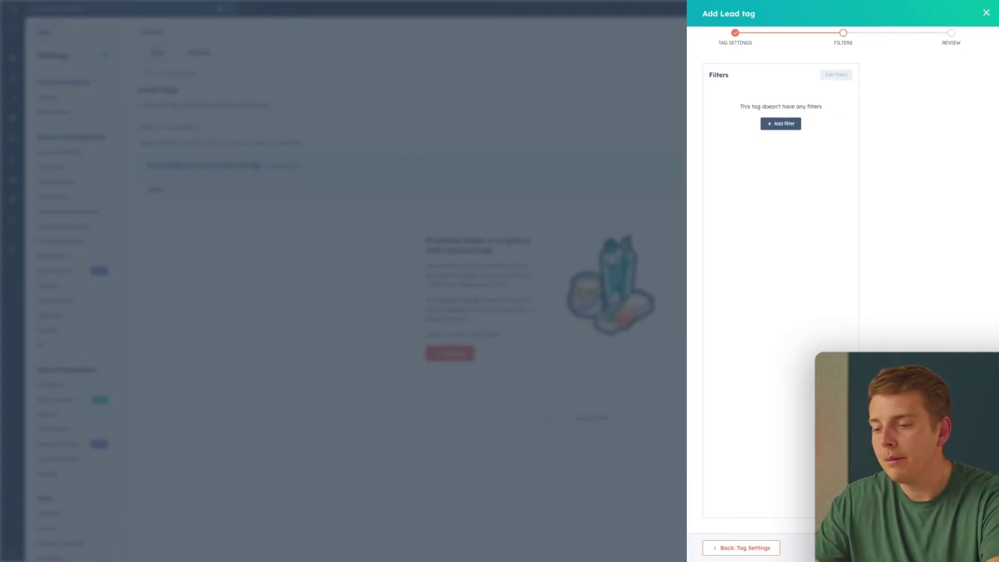
# - Add a filter on the lead's Closed won deal amount to the High Value tag and choose its comparison operator
pyautogui.click(781, 124)
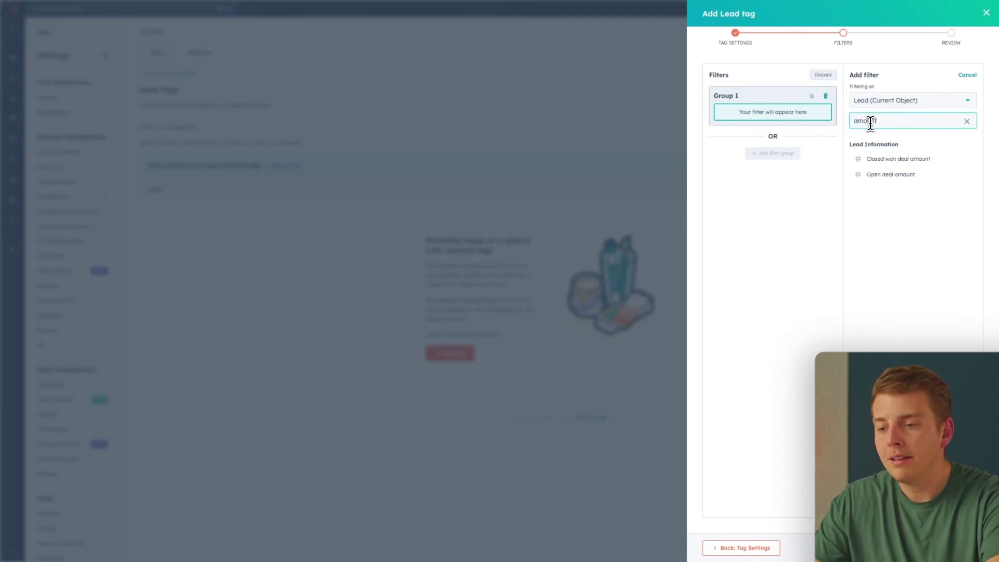
pyautogui.click(891, 164)
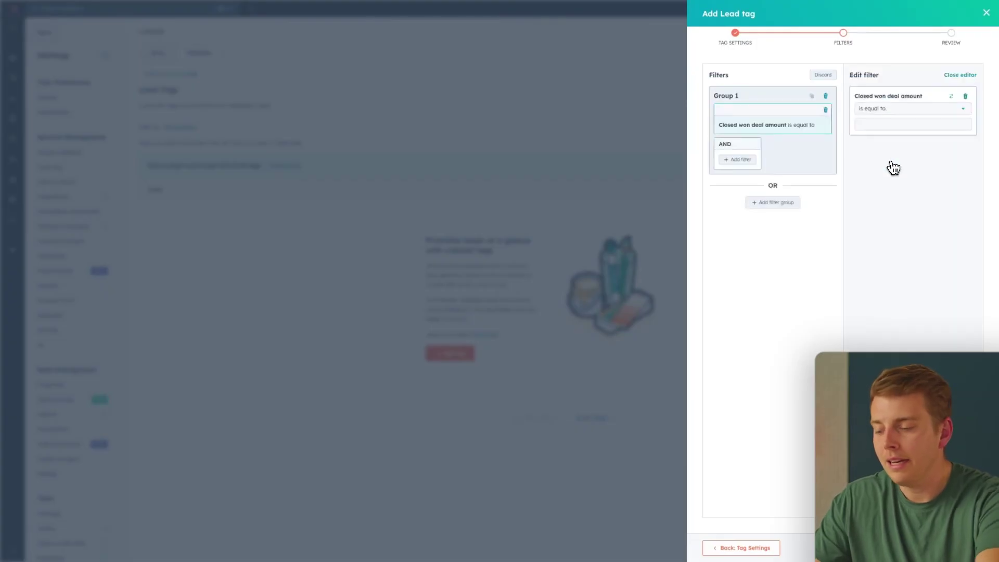
pyautogui.click(899, 110)
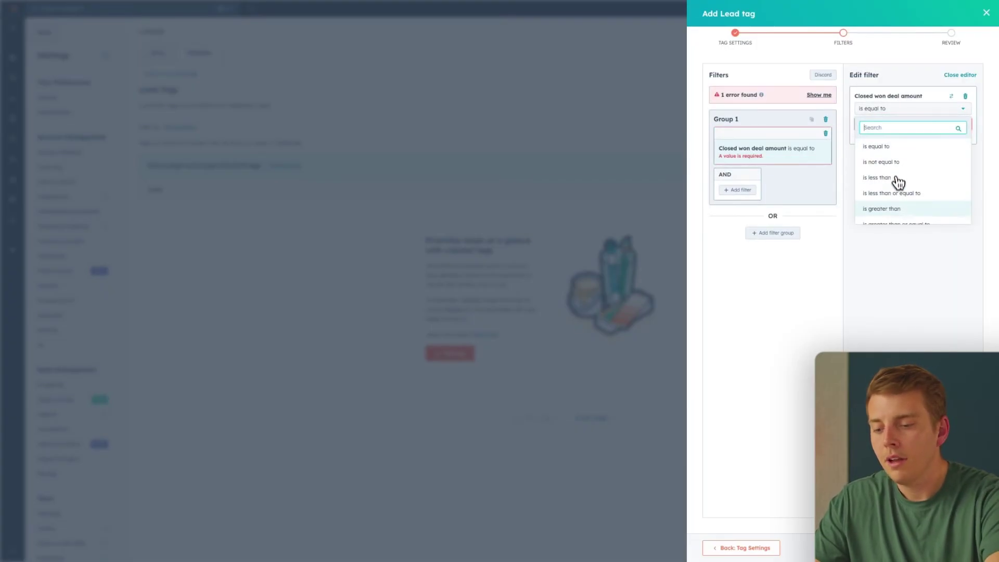
pyautogui.click(896, 200)
pyautogui.click(894, 109)
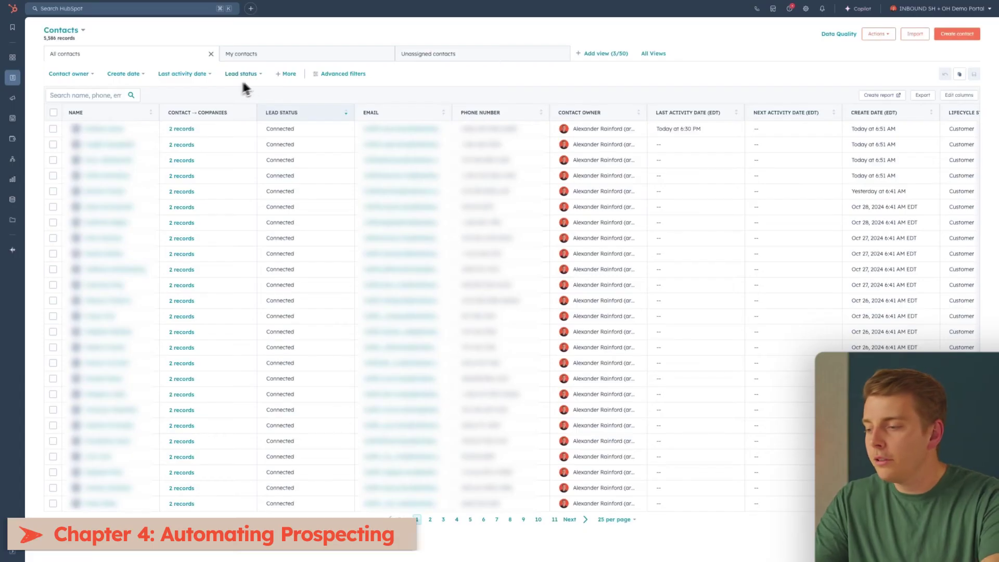
# - Create a new dynamic sequence from the Sequences list, using the recommended outreach strategy
pyautogui.moveTo(22, 157)
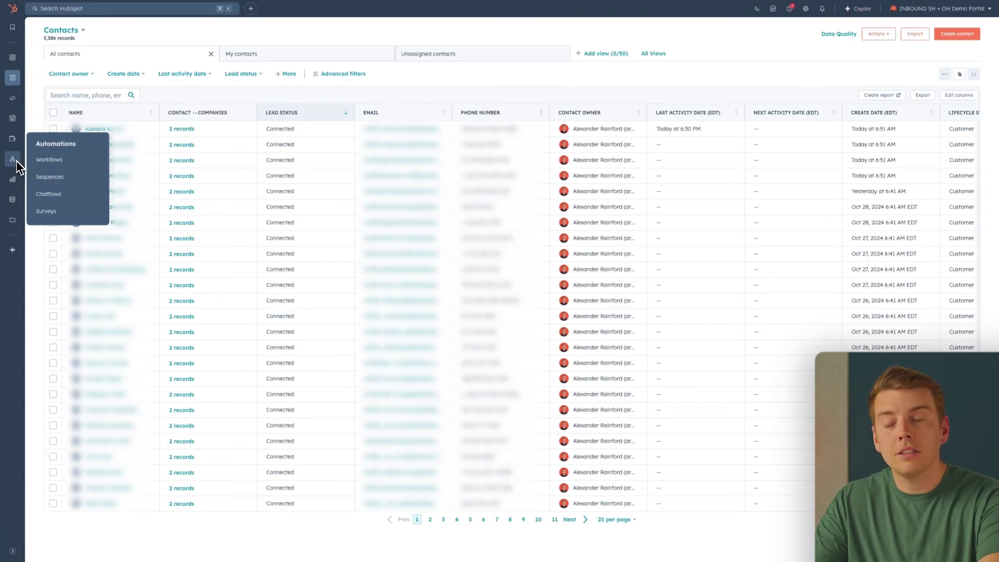
pyautogui.click(77, 180)
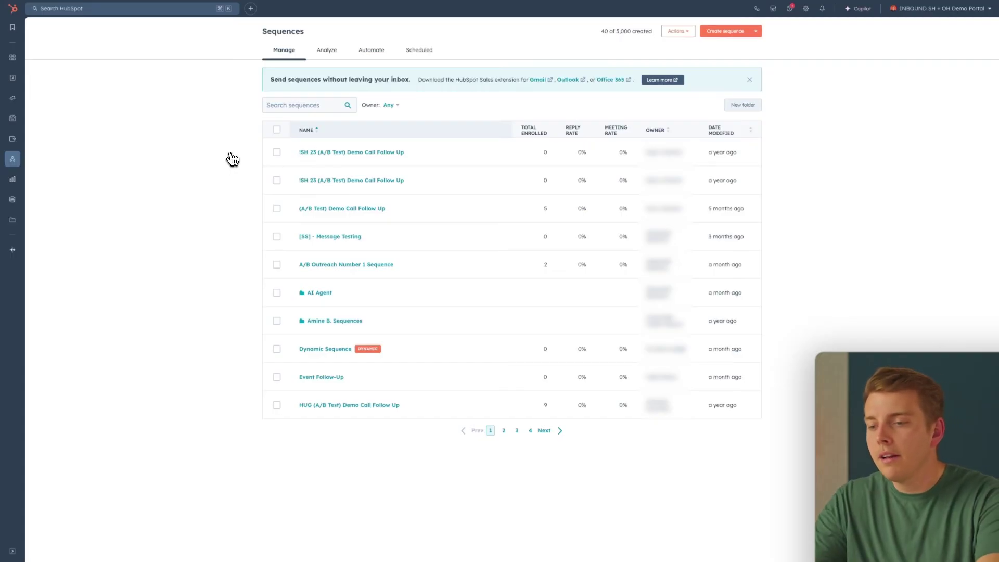
pyautogui.click(725, 31)
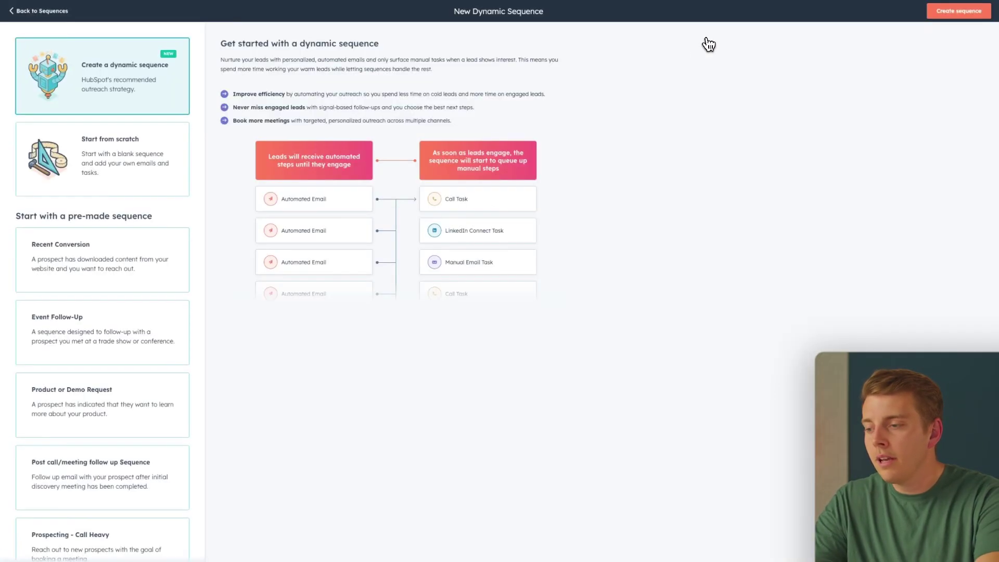
pyautogui.click(955, 19)
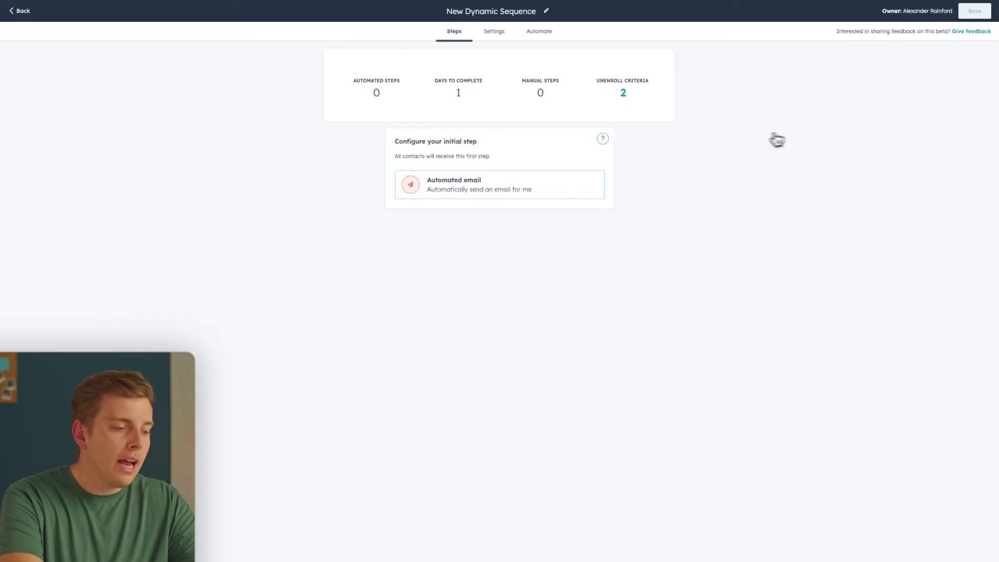
# - Add the Event Follow-Up (Email #1) template as the sequence's initial automated email and expand its full content
pyautogui.click(583, 188)
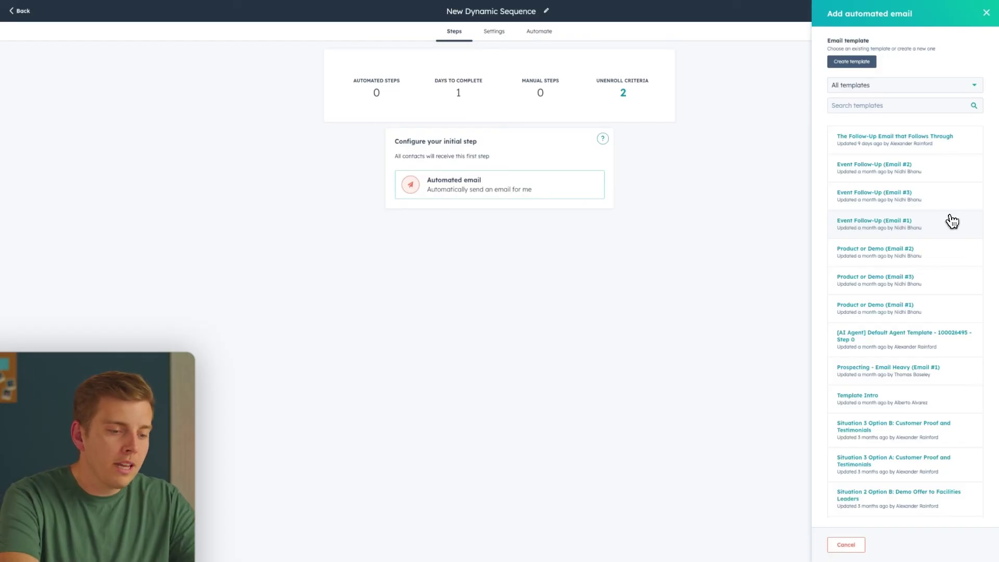
pyautogui.click(900, 228)
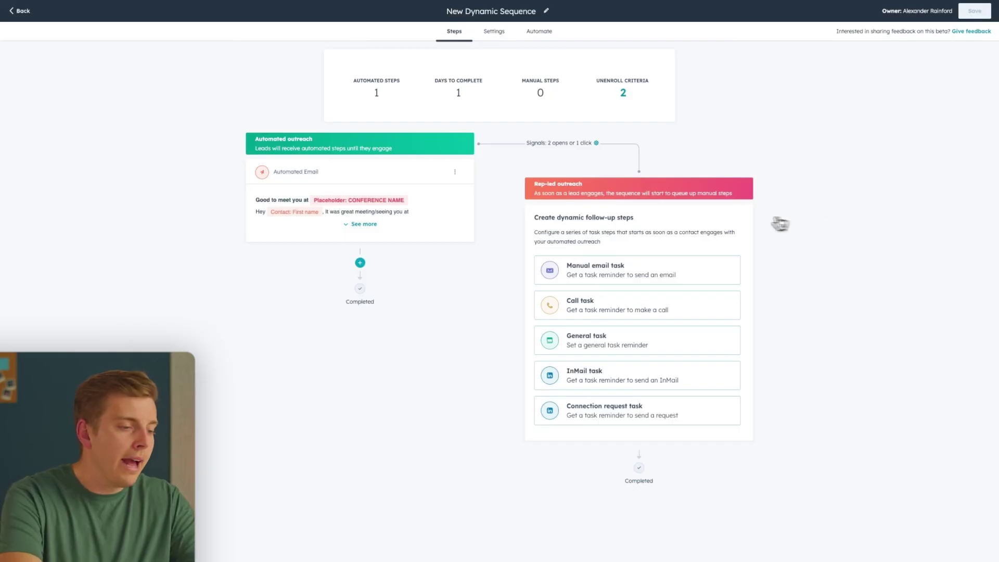
pyautogui.click(364, 224)
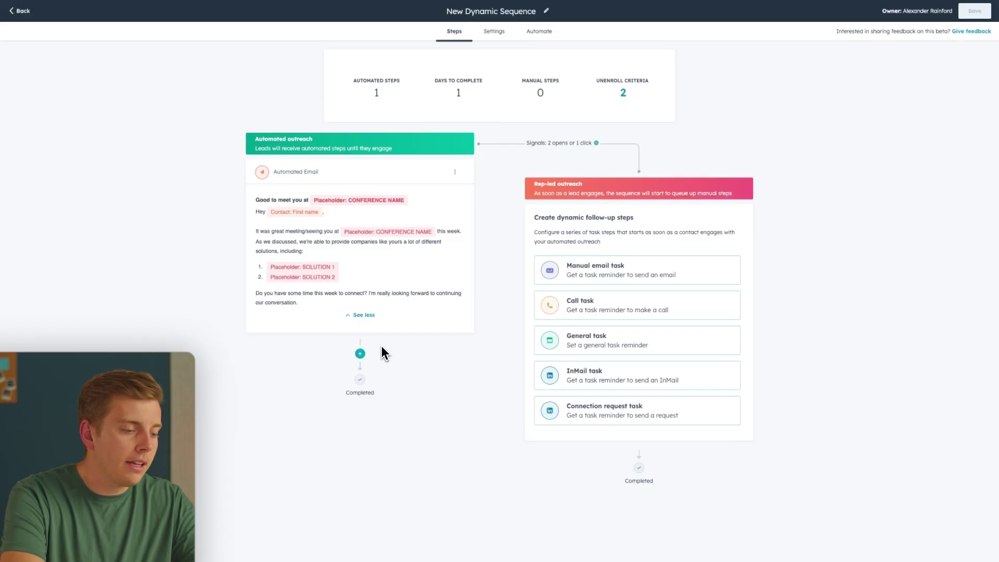
# - Add a second automated email as a reply to the step 1 email, using the Event Follow-Up (Email #2) template
pyautogui.click(359, 354)
pyautogui.click(358, 403)
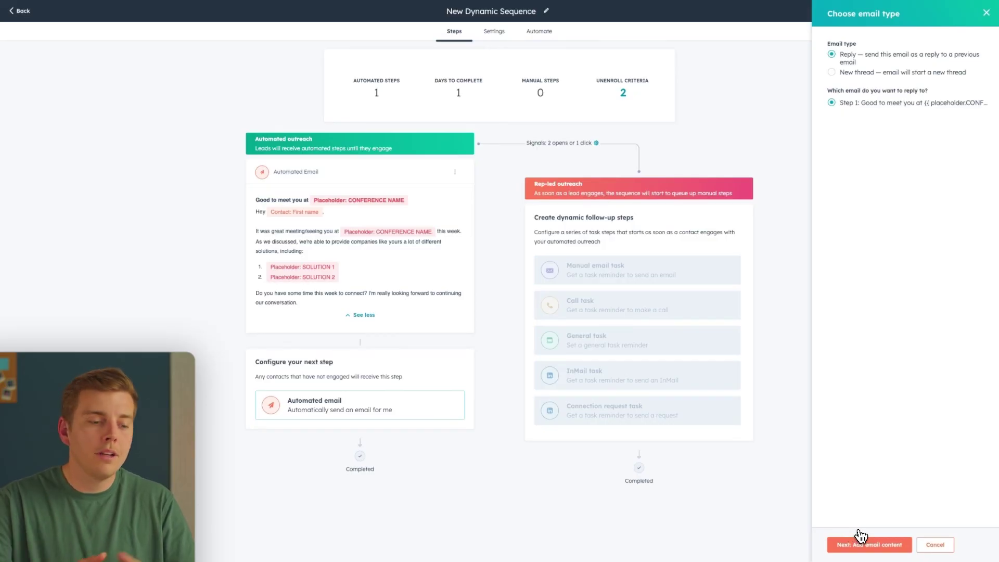
pyautogui.click(865, 545)
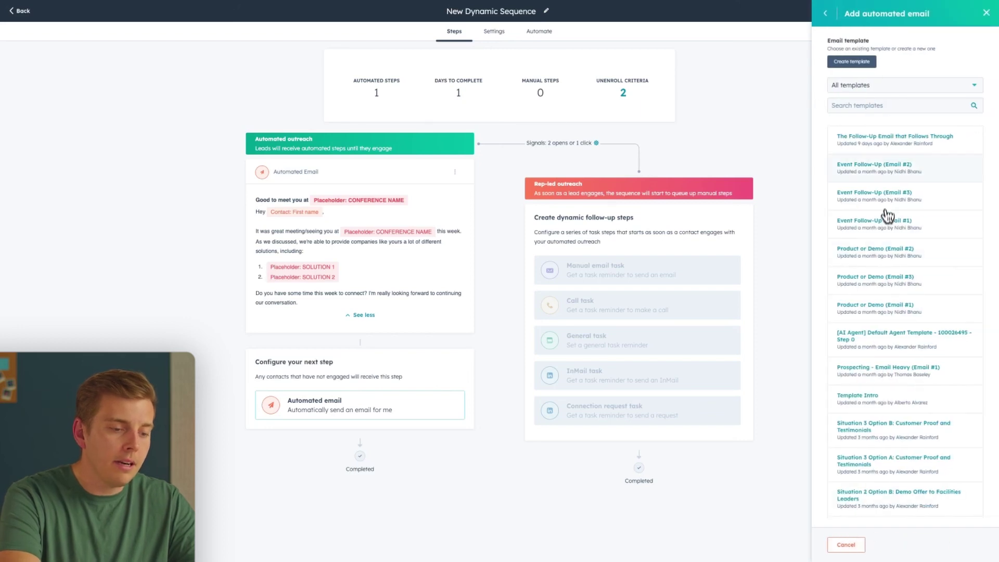
pyautogui.click(890, 173)
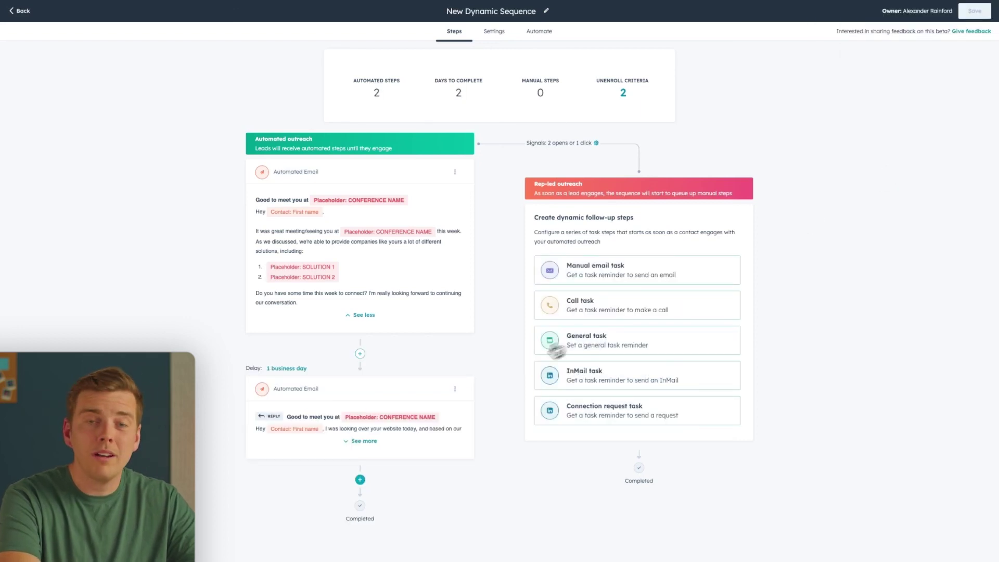
# - Add a third automated email as a reply to the step 1 email, using the Event Follow-Up (Email #3) template
pyautogui.click(361, 475)
pyautogui.click(349, 529)
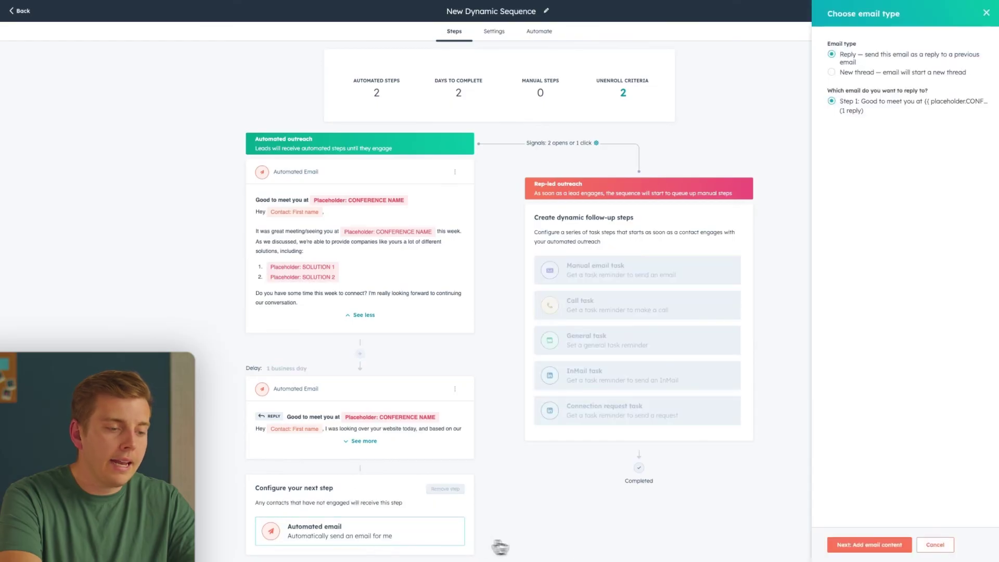
pyautogui.click(840, 546)
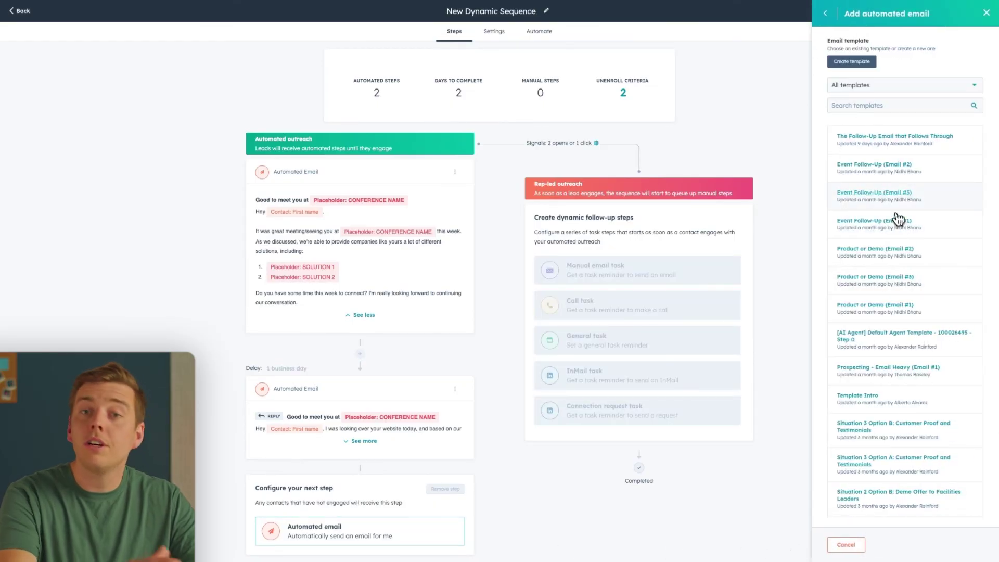
pyautogui.click(905, 250)
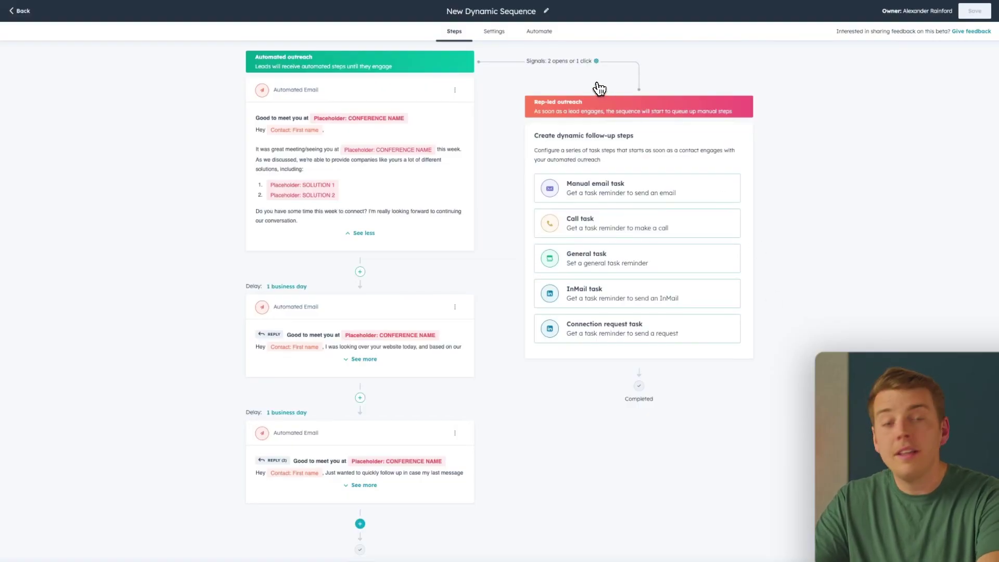
# - Add a general task titled "Do research" with Low priority as the first rep-led outreach step
pyautogui.scroll(1, 599, 89)
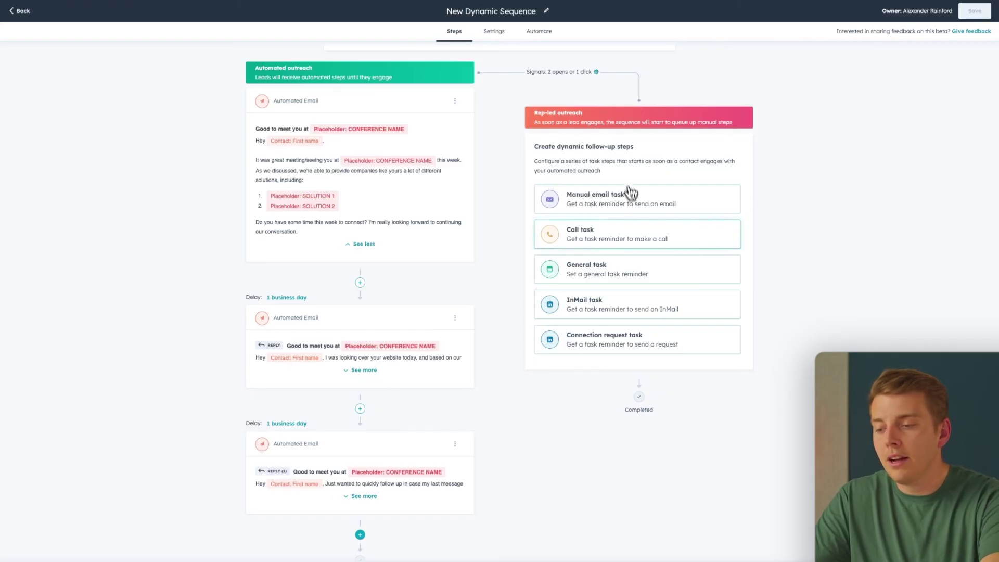
pyautogui.click(637, 275)
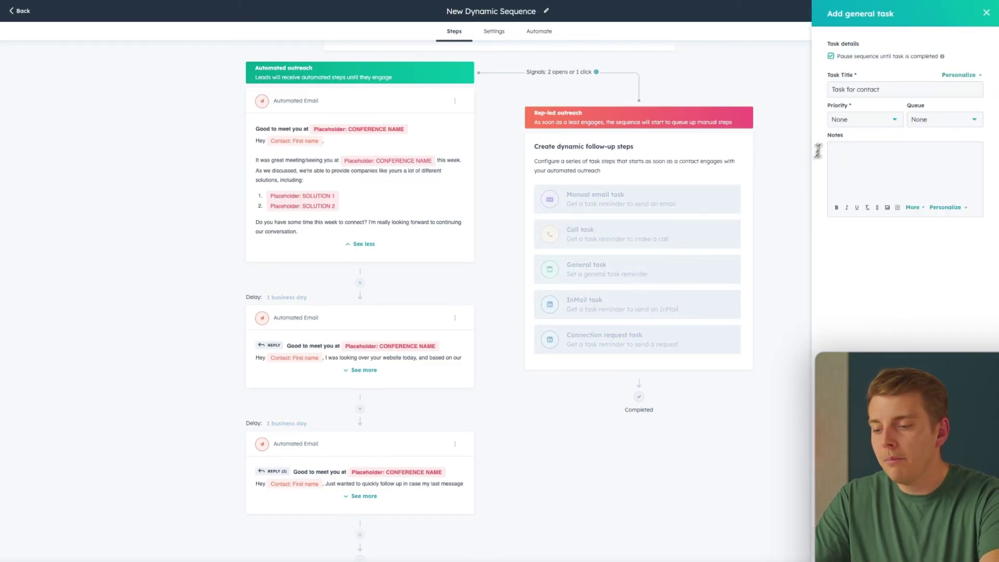
pyautogui.click(878, 164)
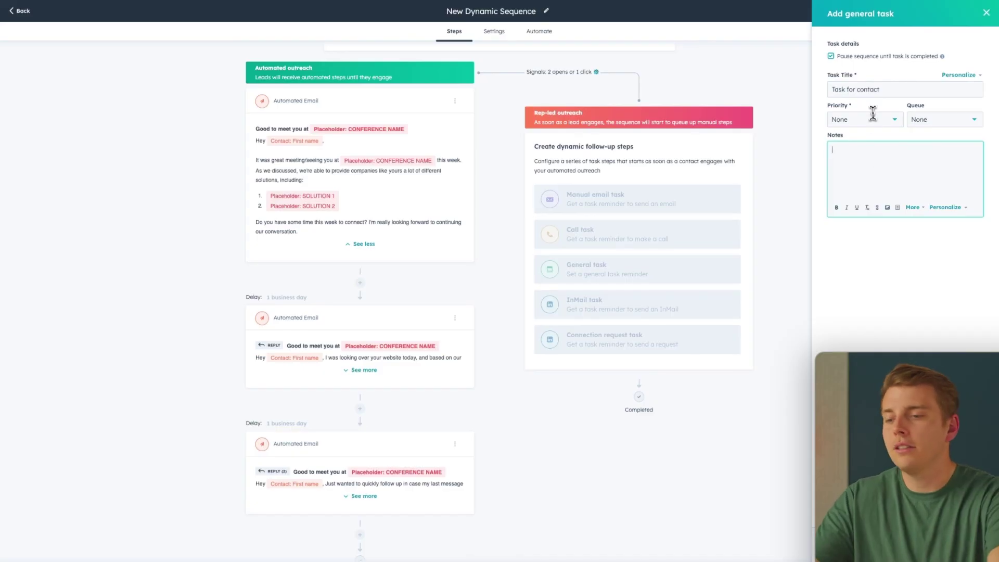
pyautogui.tripleClick(871, 94)
pyautogui.write('Do research')
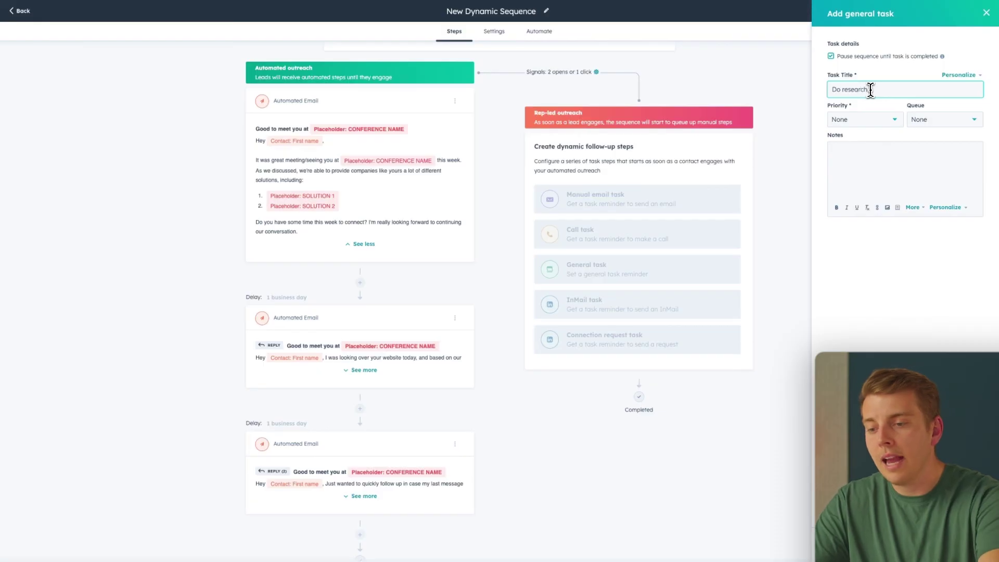
pyautogui.click(874, 120)
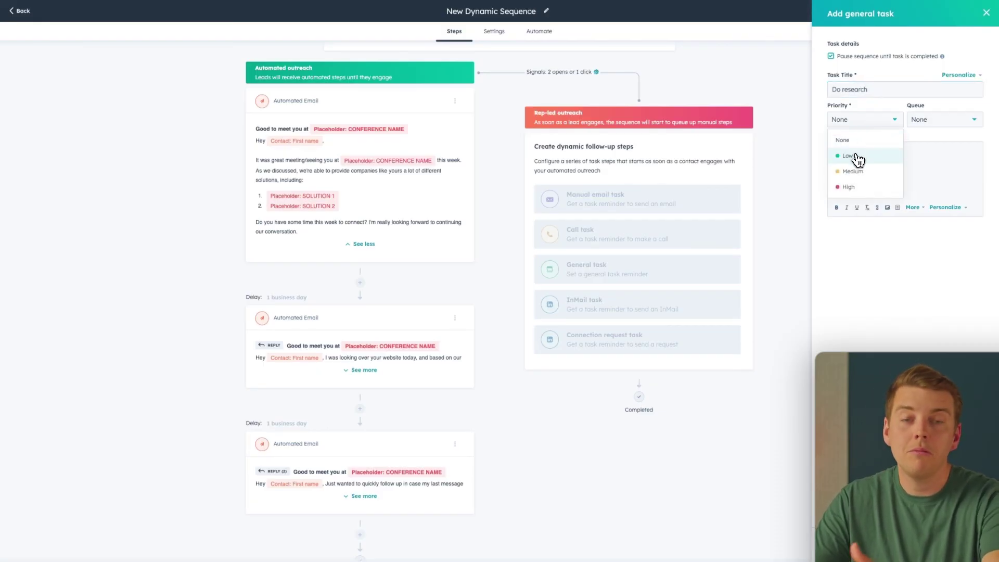
pyautogui.click(849, 156)
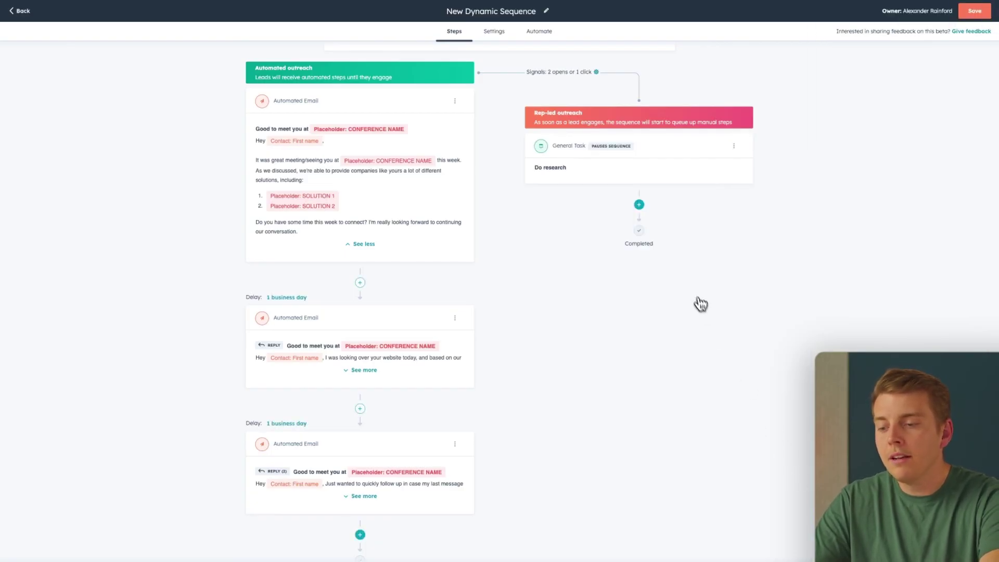
# - Add a High priority manual email task titled "Send follow-up email" after the research task in the rep-led outreach
pyautogui.click(639, 204)
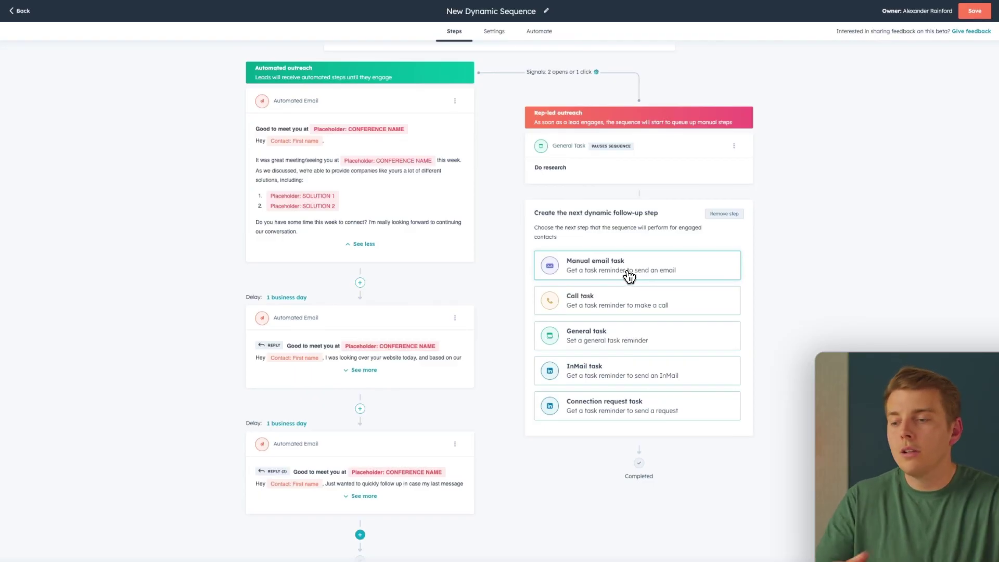
pyautogui.click(629, 277)
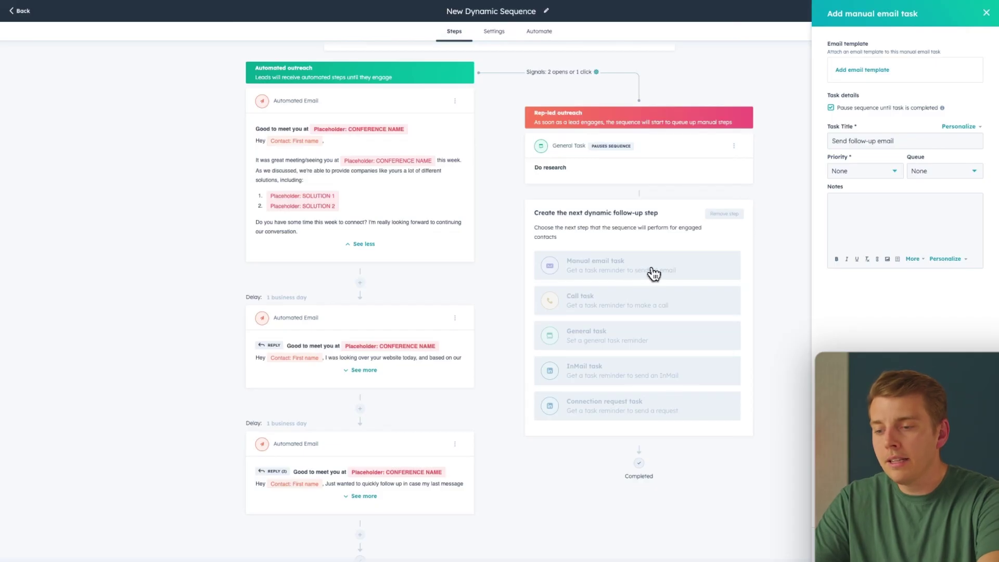
pyautogui.click(854, 172)
pyautogui.click(846, 240)
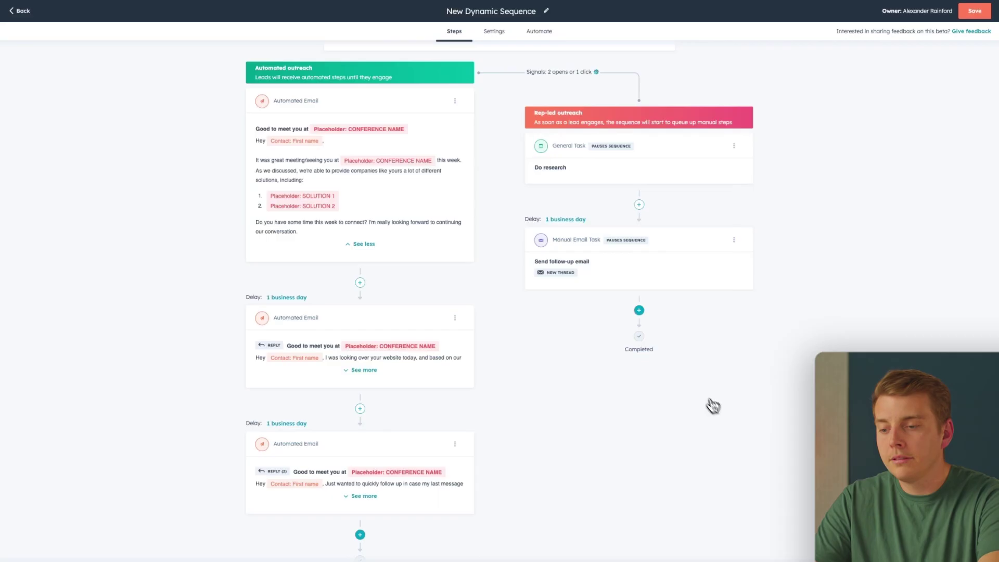
# - Add a High priority LinkedIn connection request task after the manual email task in the rep-led outreach
pyautogui.click(640, 310)
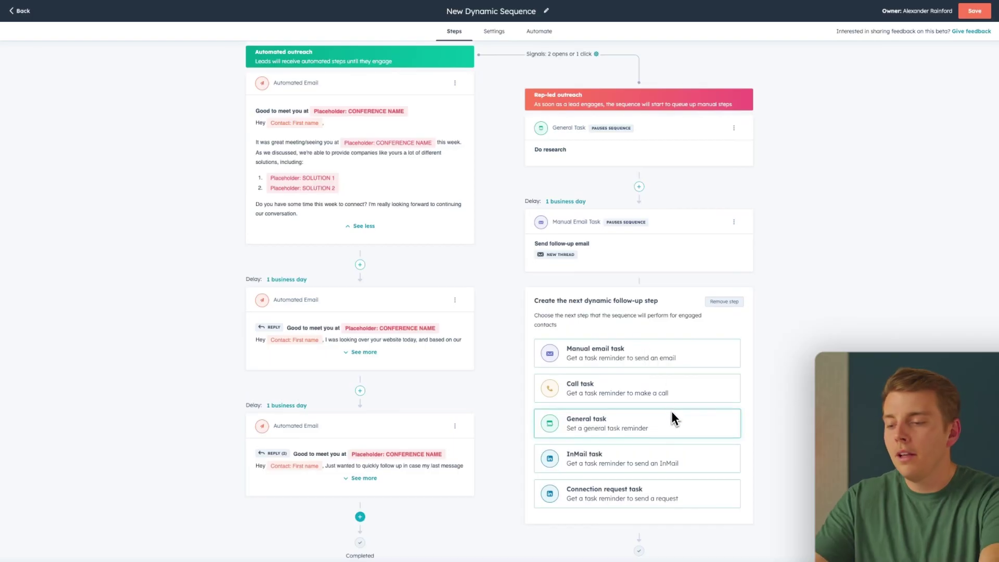
pyautogui.click(650, 492)
pyautogui.click(863, 119)
pyautogui.click(848, 183)
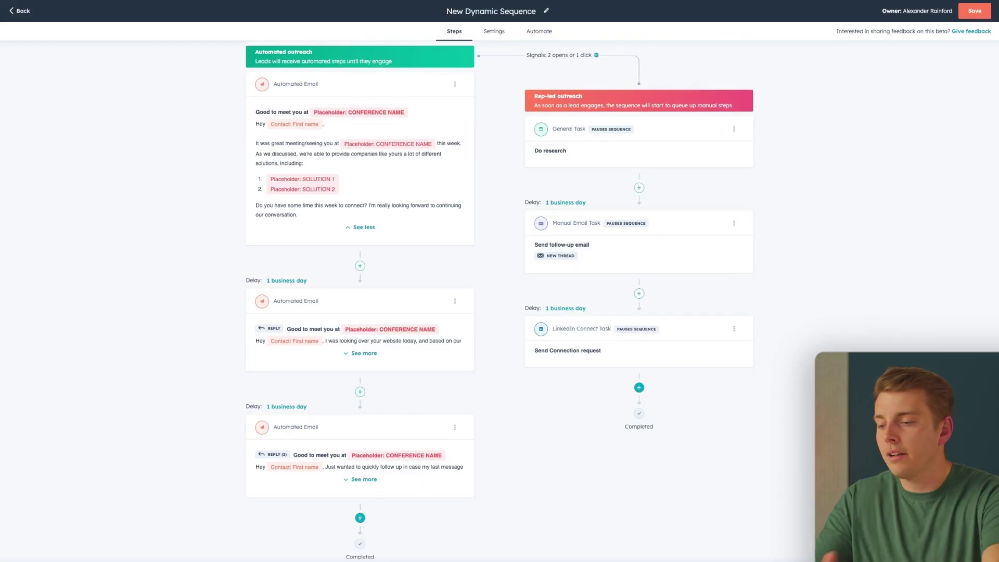
# - Add a call task titled "Call contact to follow up" after the LinkedIn connection request task
pyautogui.scroll(2, 499, 291)
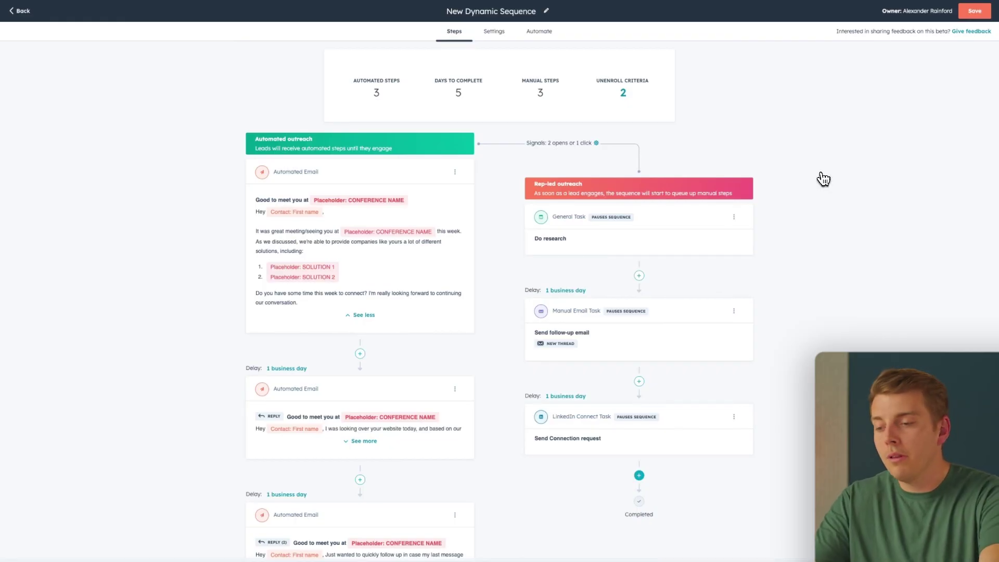
pyautogui.scroll(-3, 825, 182)
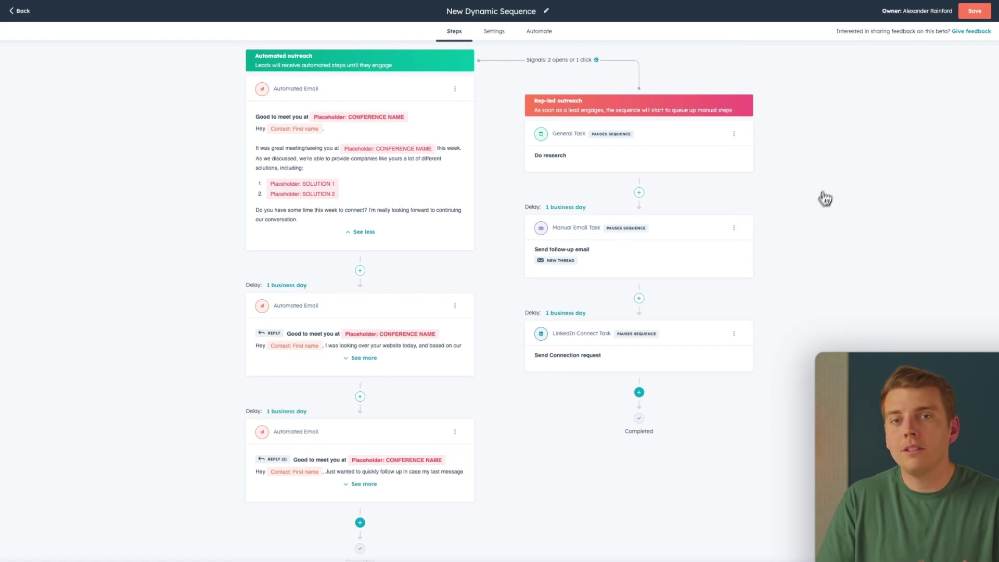
pyautogui.click(639, 391)
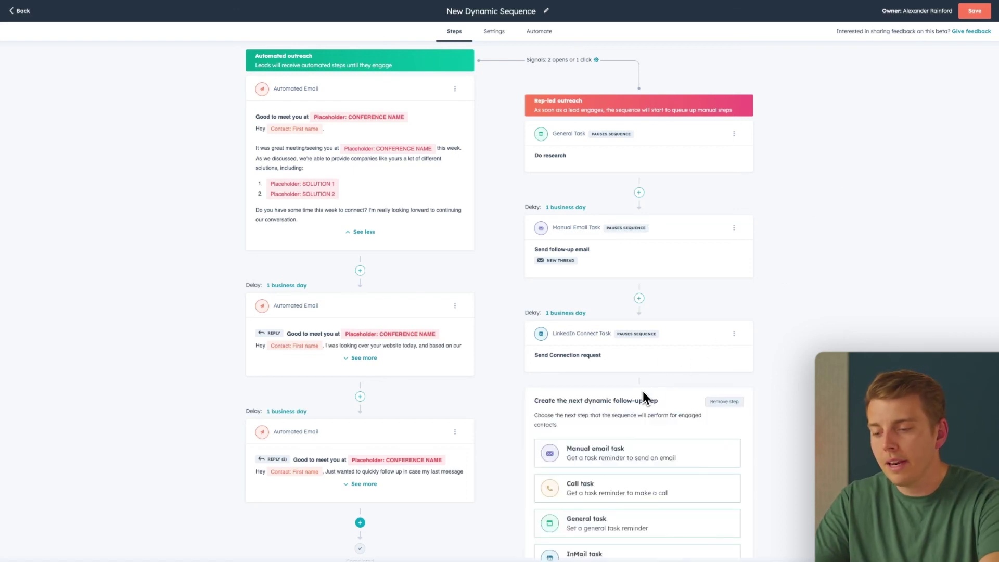
pyautogui.click(619, 498)
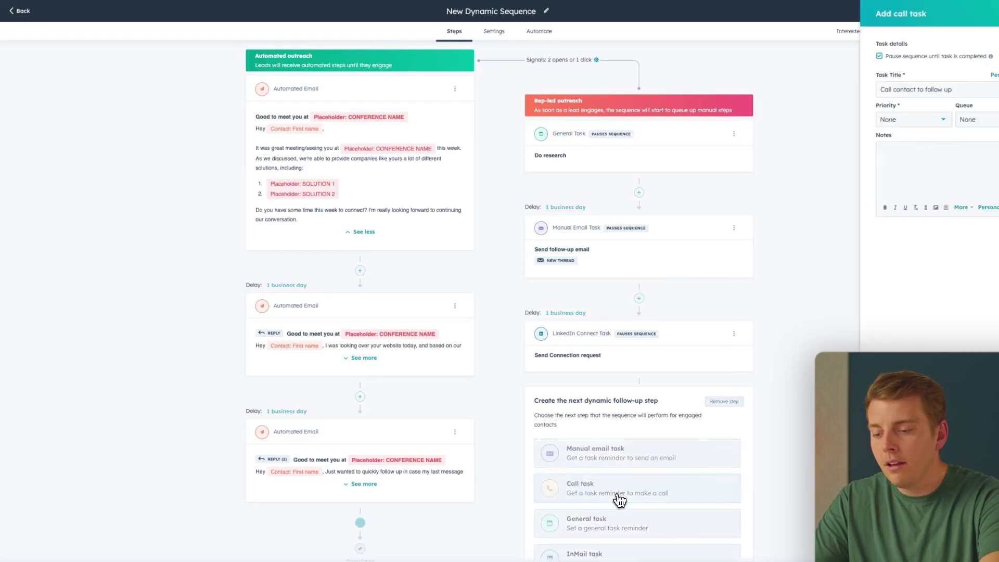
pyautogui.click(827, 541)
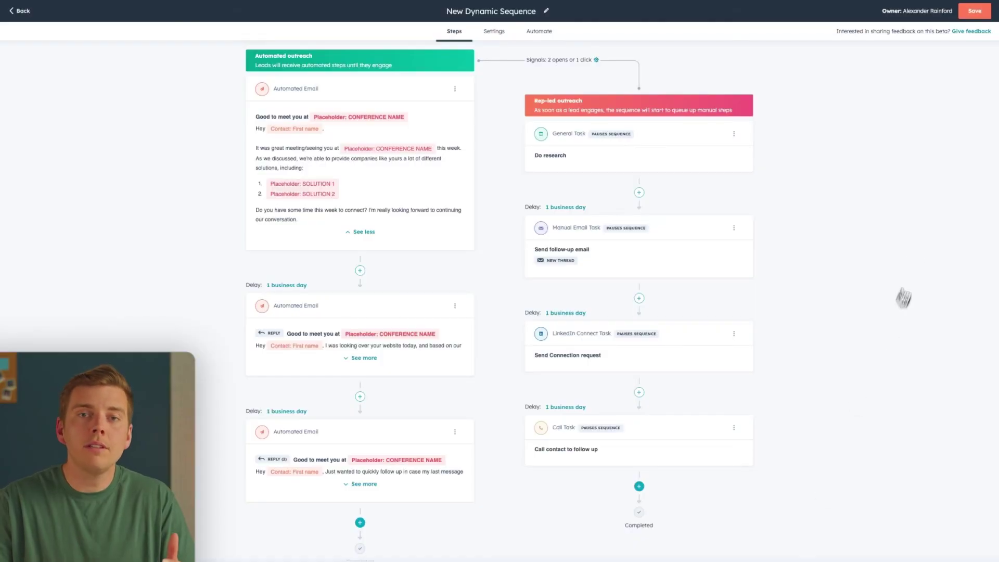
# - Save the sequence as "New Dynamic Sequence Sequence" with Private visibility
pyautogui.click(974, 10)
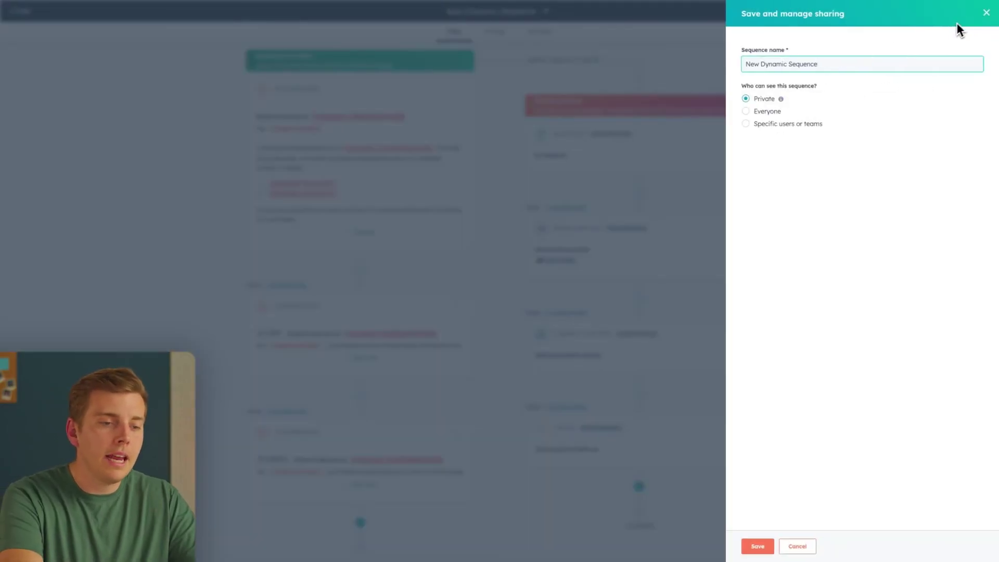
pyautogui.write('Sequence')
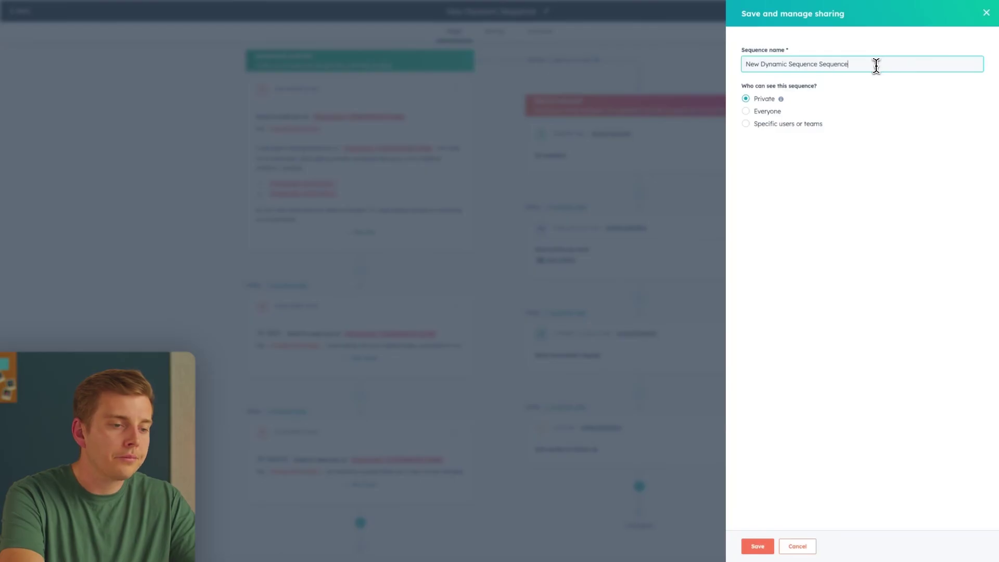
pyautogui.click(758, 546)
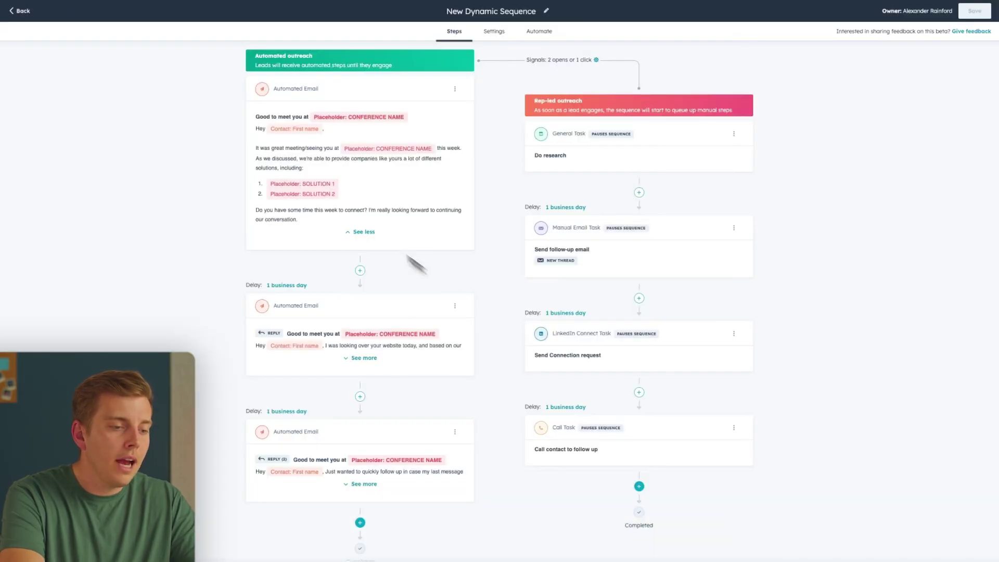
# - Open the first open lead in the Sales workspace and start enrolling it in a sequence
pyautogui.moveTo(16, 55)
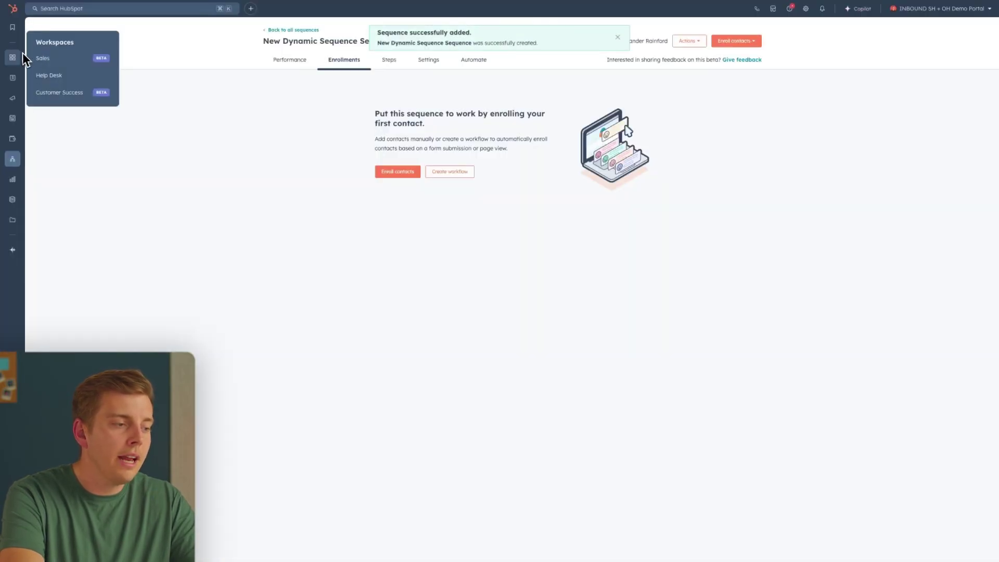
pyautogui.click(55, 59)
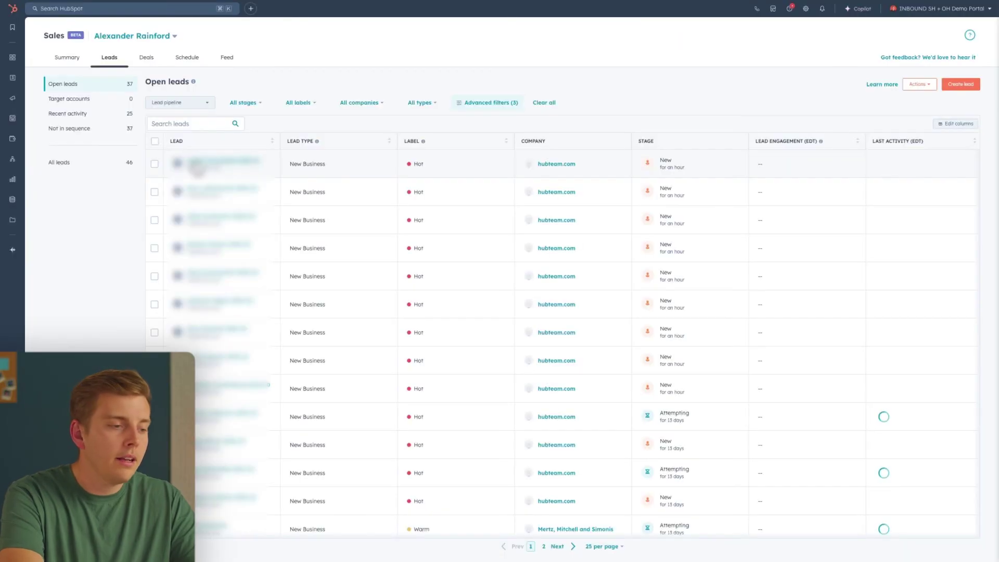
pyautogui.click(281, 175)
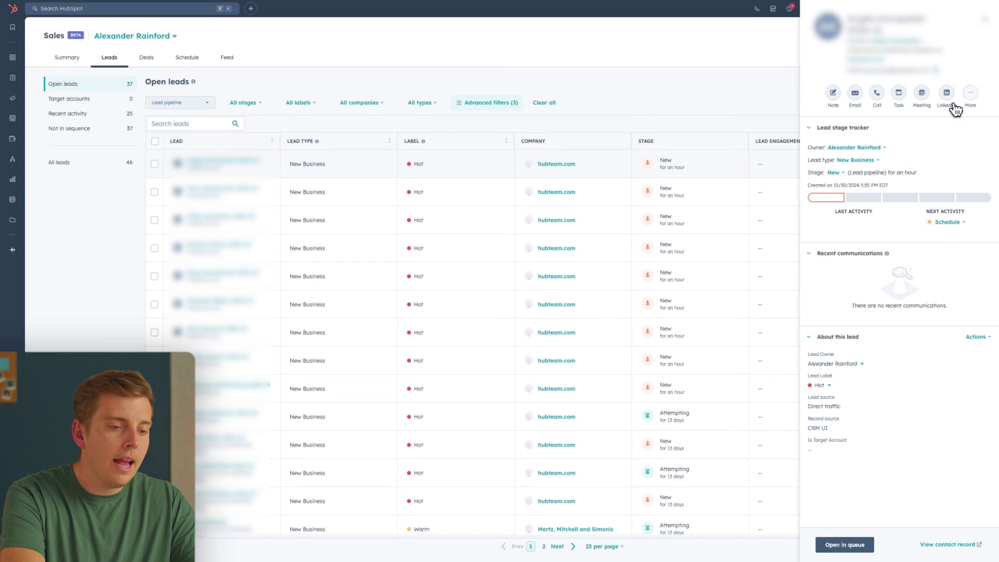
pyautogui.click(964, 108)
pyautogui.click(944, 123)
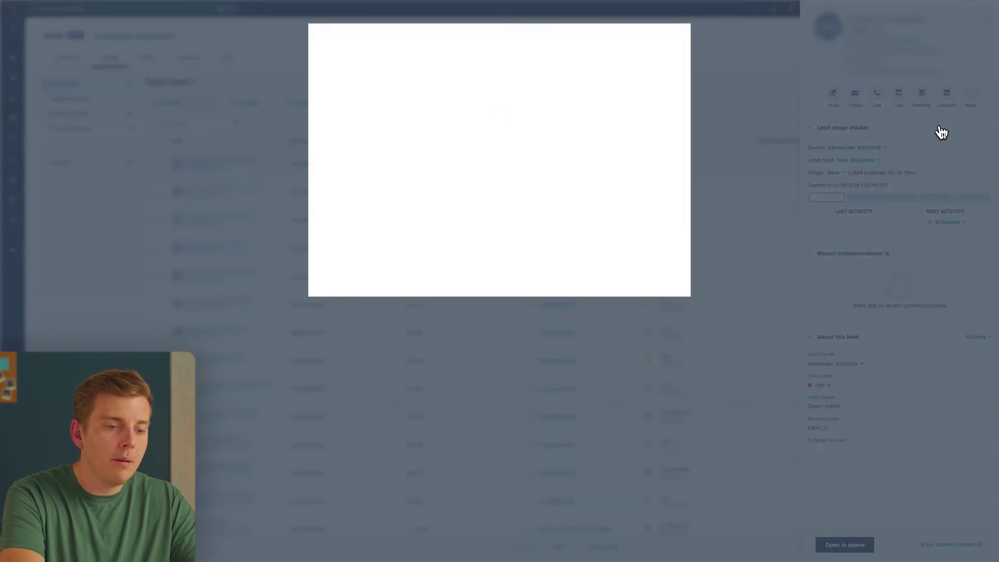